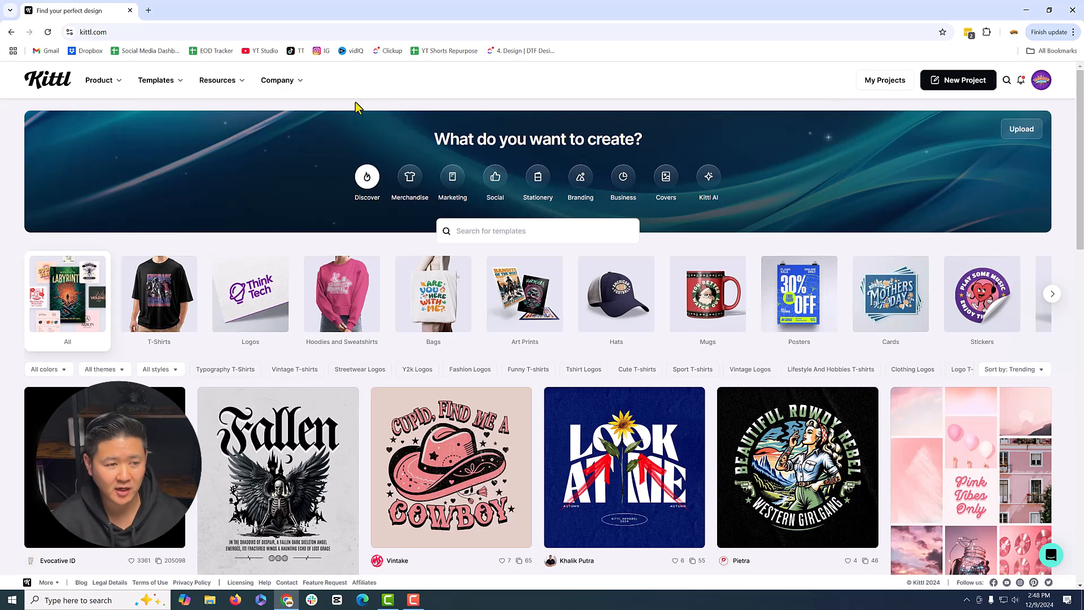
Start a new project.
left_click(936, 86)
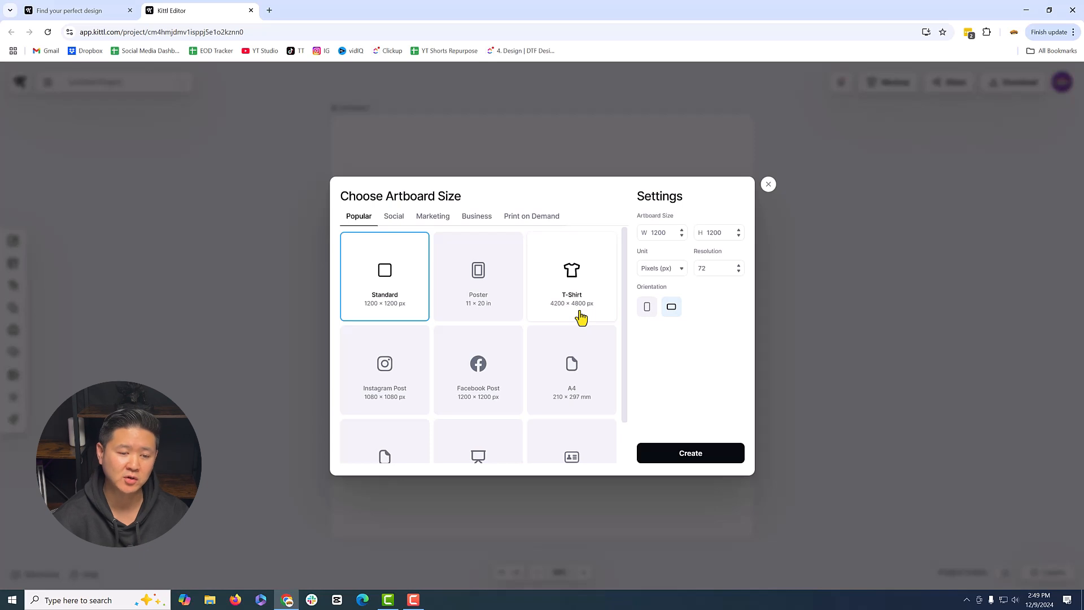
left_click_drag(719, 268, 647, 284)
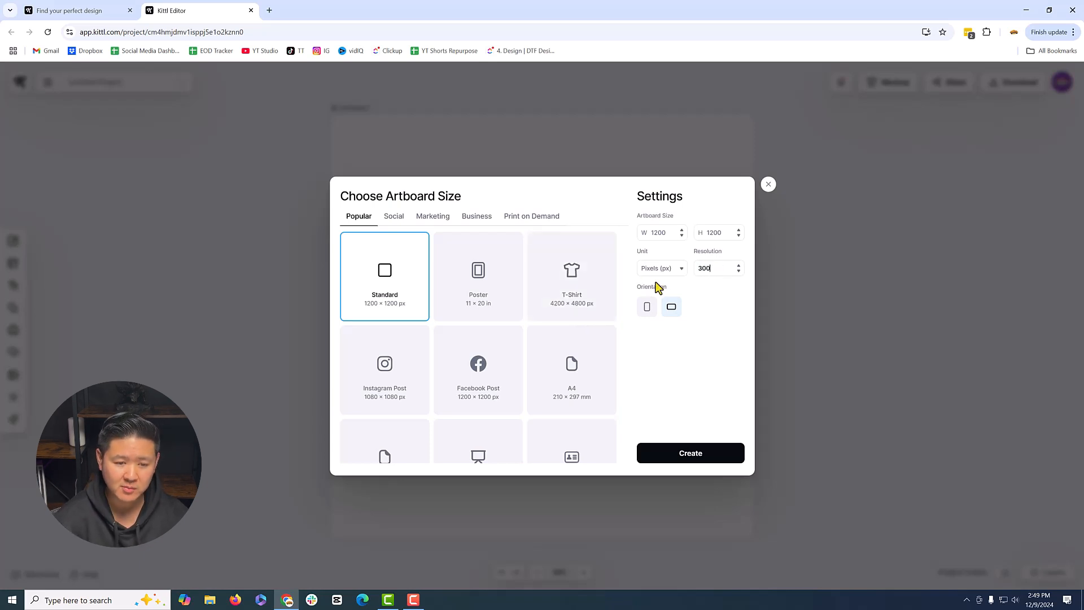
type("300")
left_click(667, 271)
left_click(666, 299)
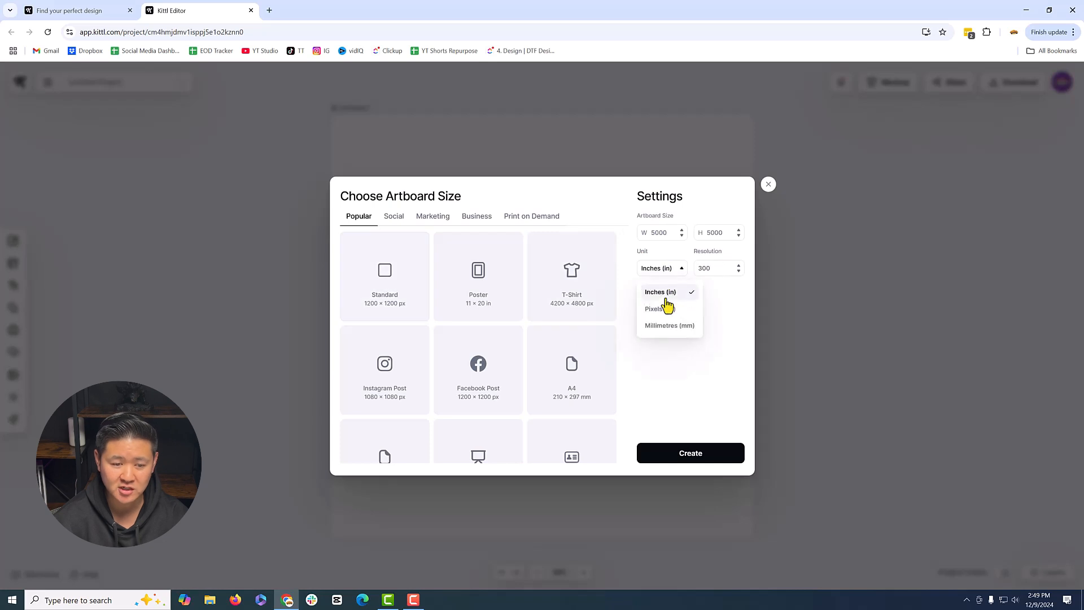
Create an artboard from the T-Shirt preset at 300 resolution, in inches, sized 9.5 in wide by 5 in high.
left_click(574, 312)
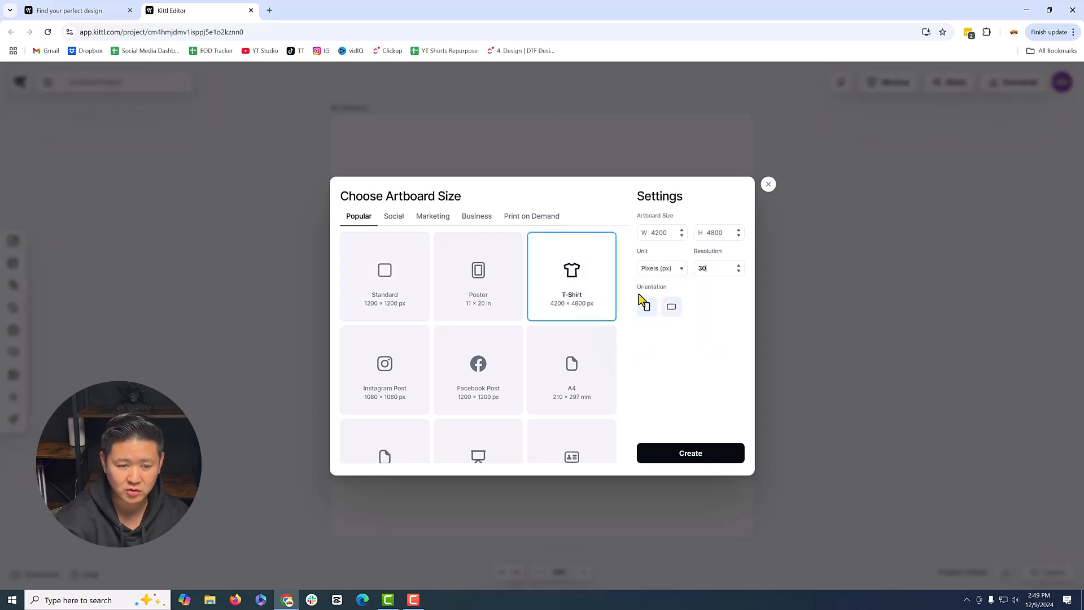
left_click(663, 271)
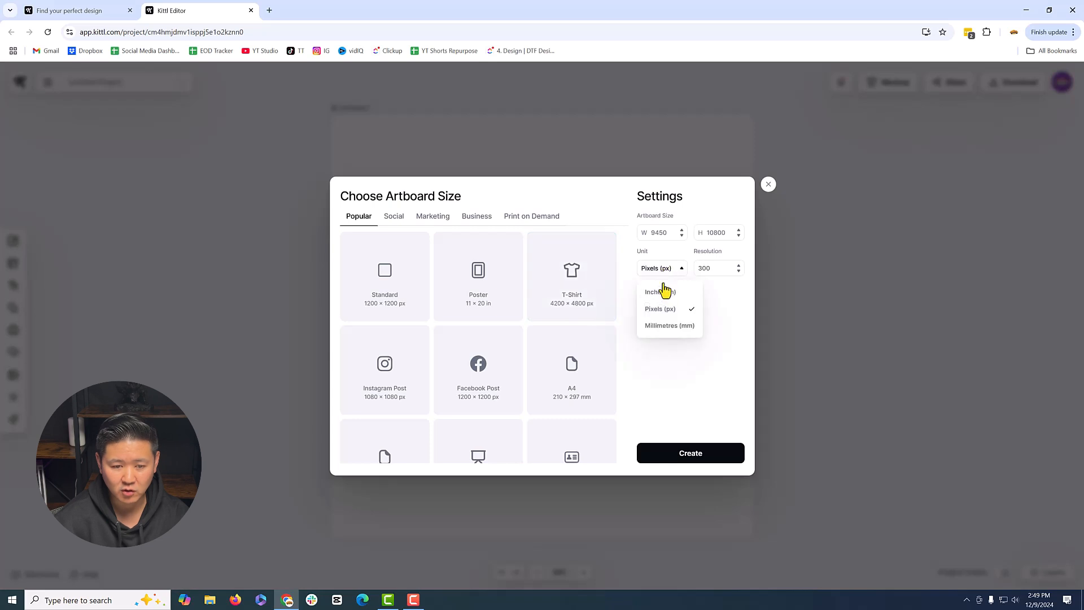
left_click(663, 289)
double_click(663, 233)
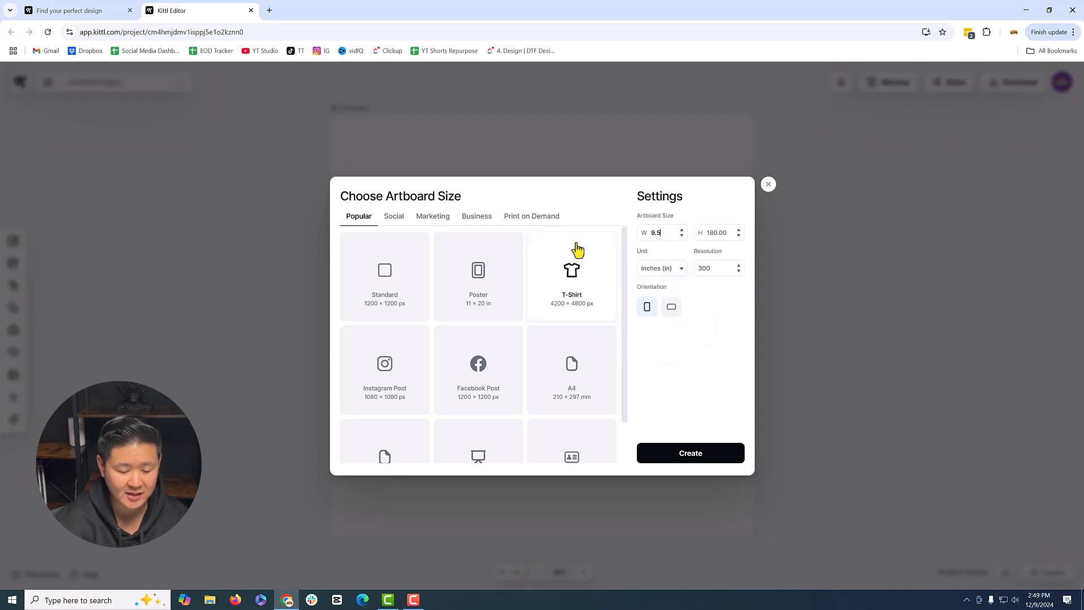
key("Tab")
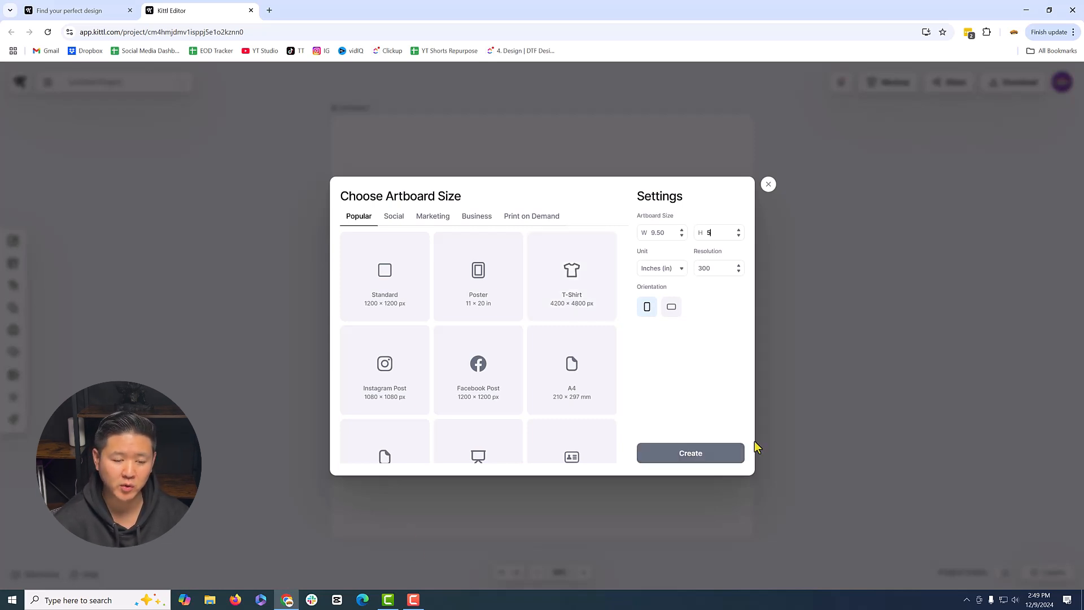
left_click(715, 462)
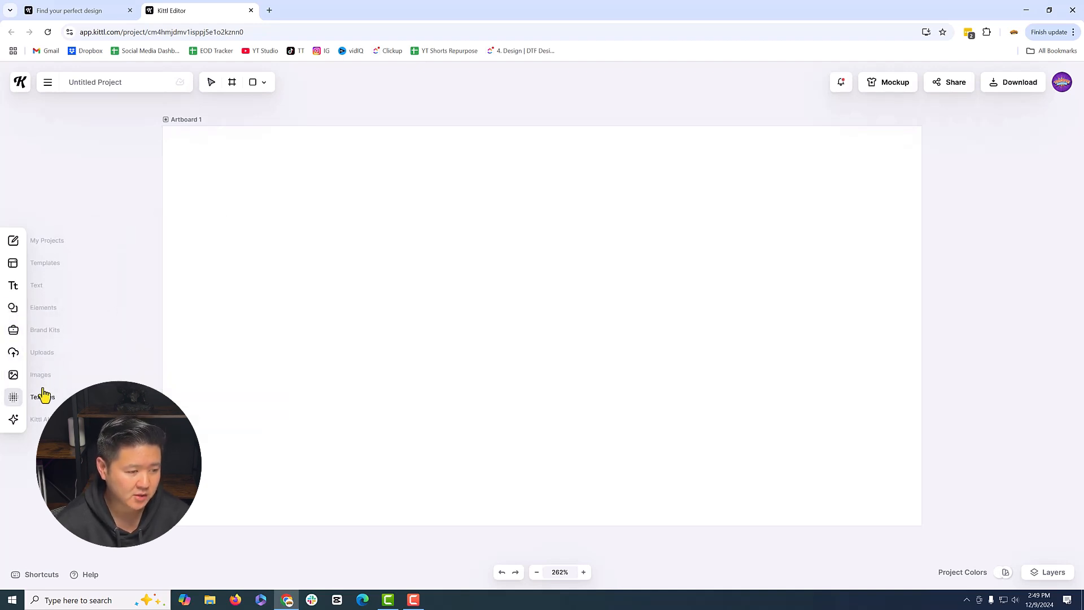
Open the full Letter Masks collection in the elements library's shapes.
left_click(51, 311)
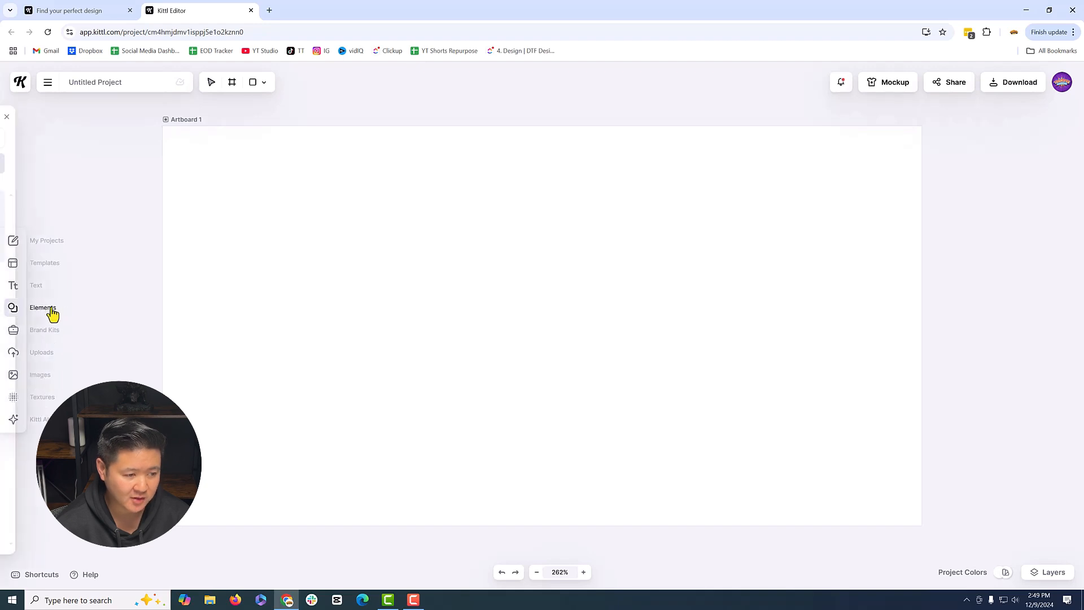
scroll(113, 344, "down", 8)
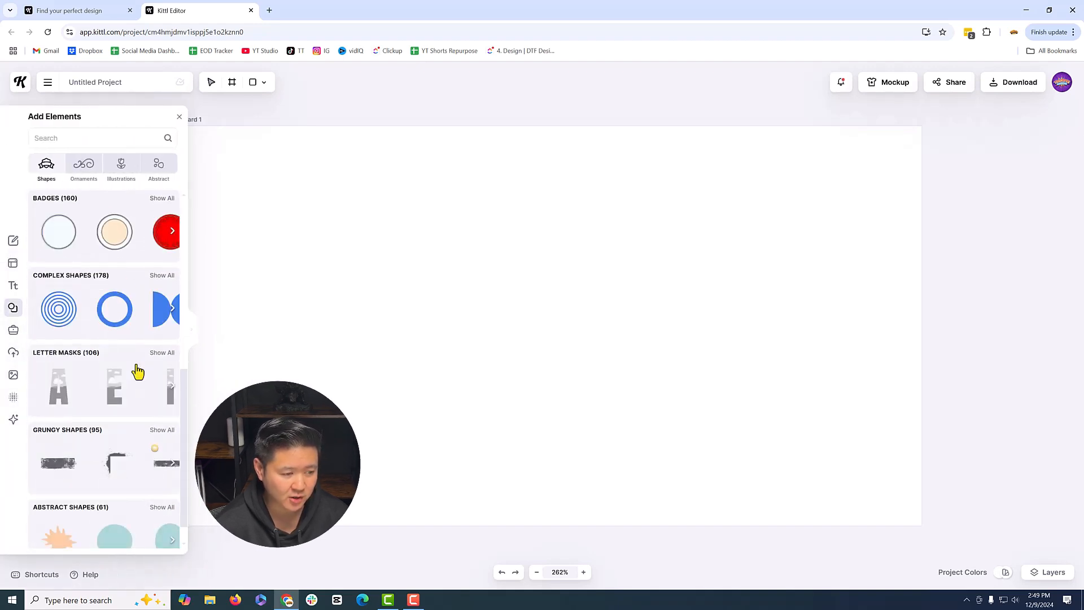
left_click(193, 330)
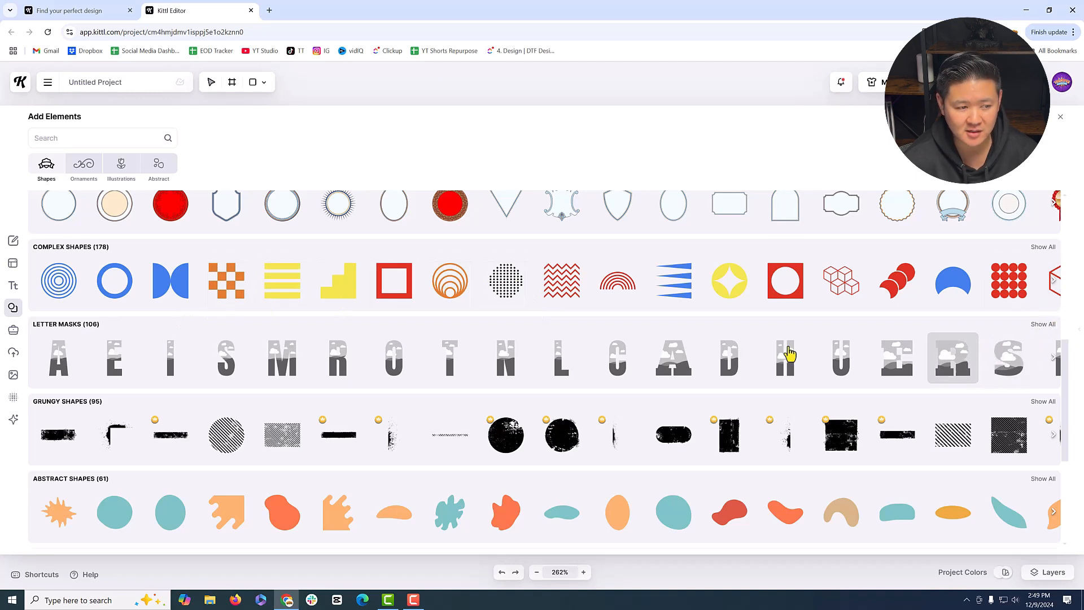
left_click(1043, 324)
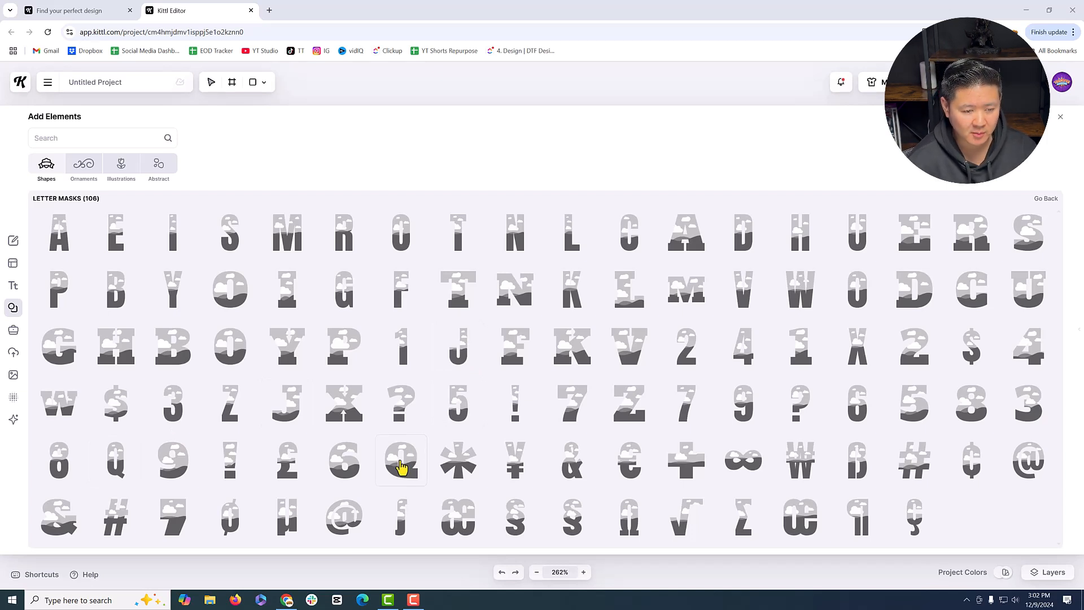
Add the wide slab-style letter masks Q, U, E, E and N to the artboard and close the elements library.
left_click(399, 462)
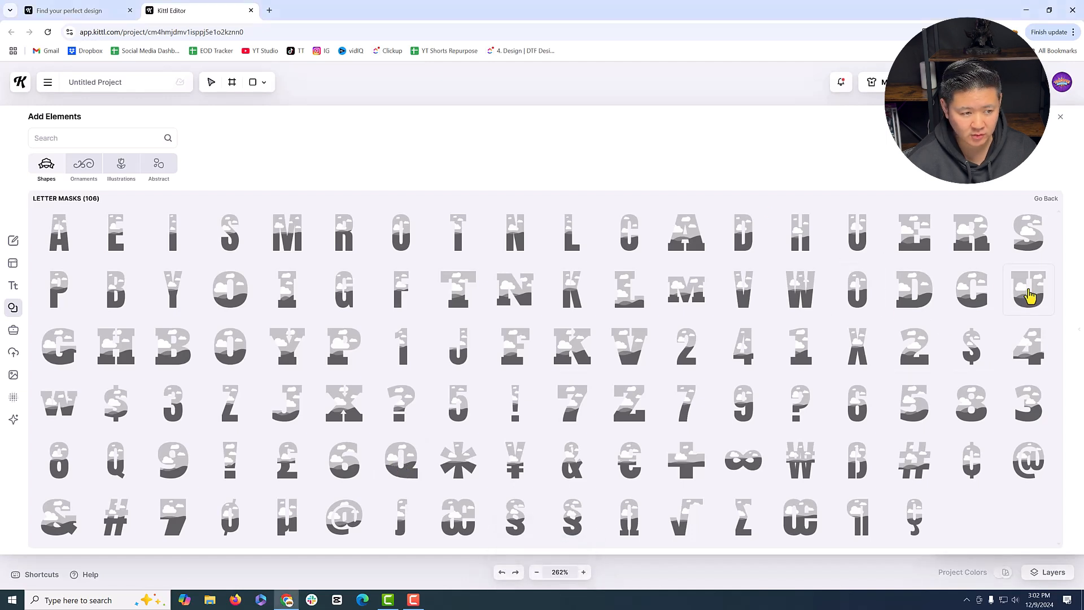
left_click(1028, 295)
left_click(914, 248)
left_click(744, 289)
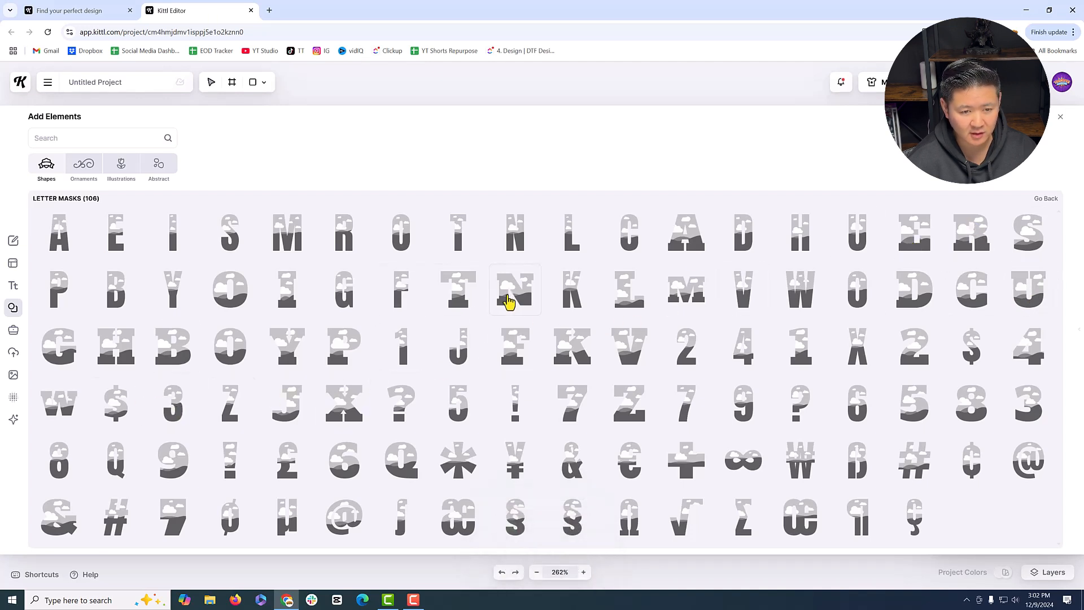
left_click(508, 301)
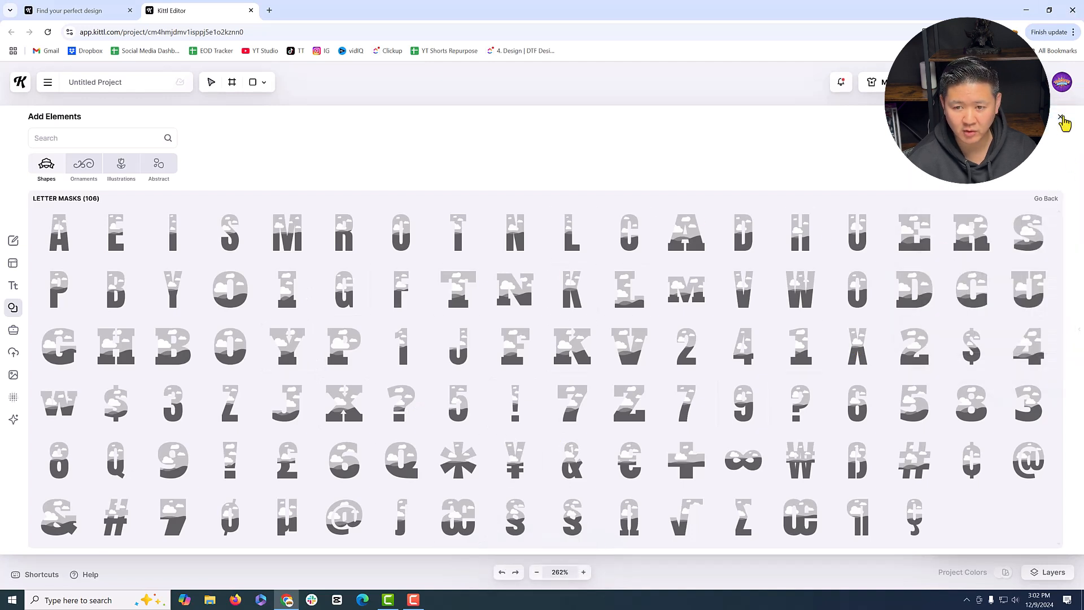
left_click(1063, 122)
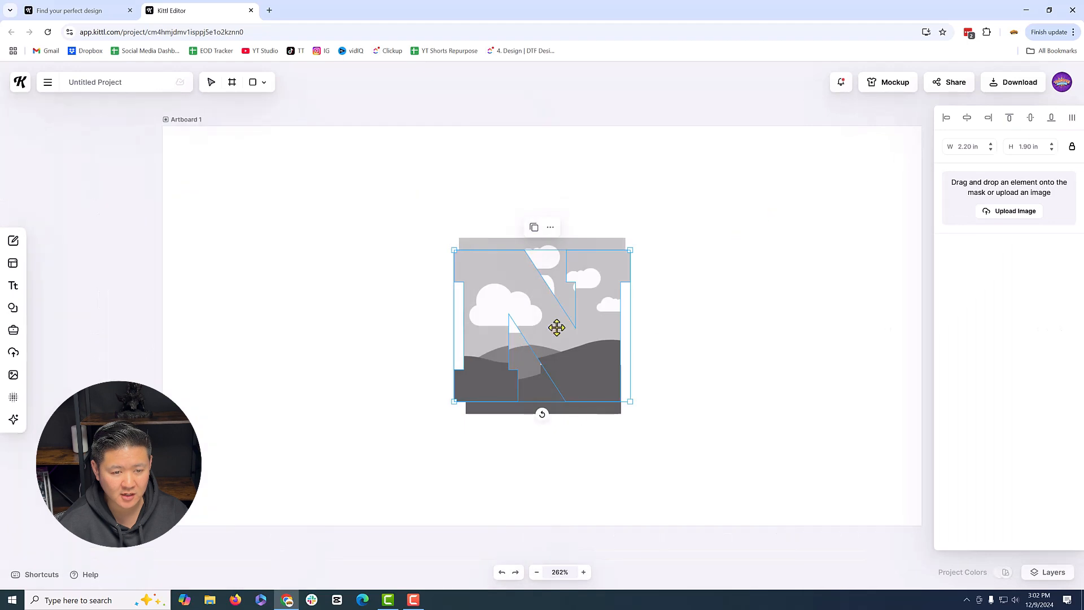
Pull the stacked letter masks apart, with the Q at the artboard's left edge and the N toward its right side.
left_click_drag(588, 339, 699, 352)
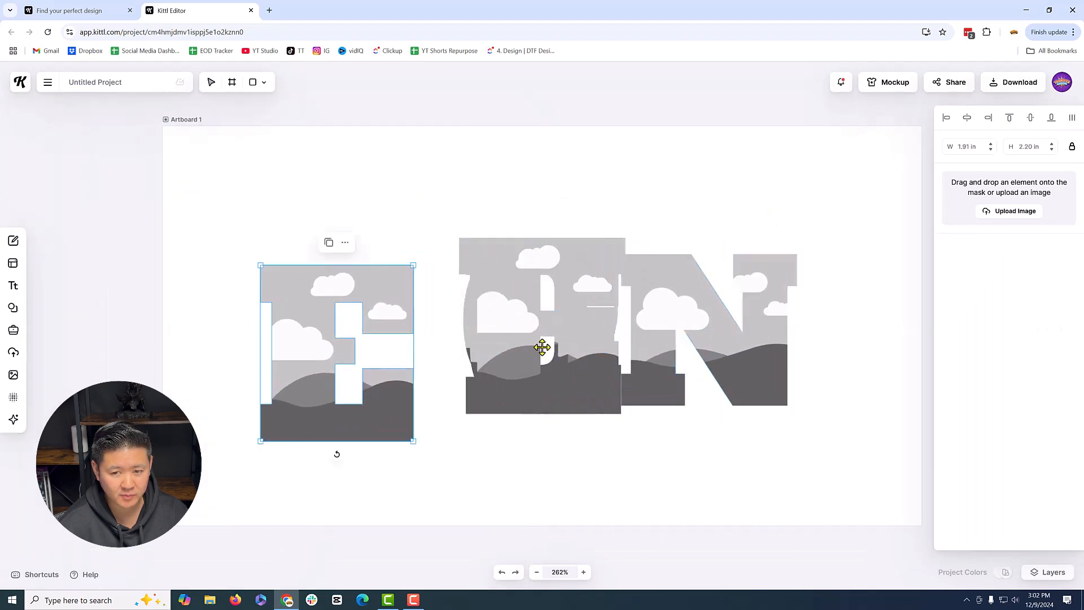
left_click_drag(491, 305, 469, 305)
left_click_drag(576, 288, 804, 362)
left_click_drag(576, 335, 273, 321)
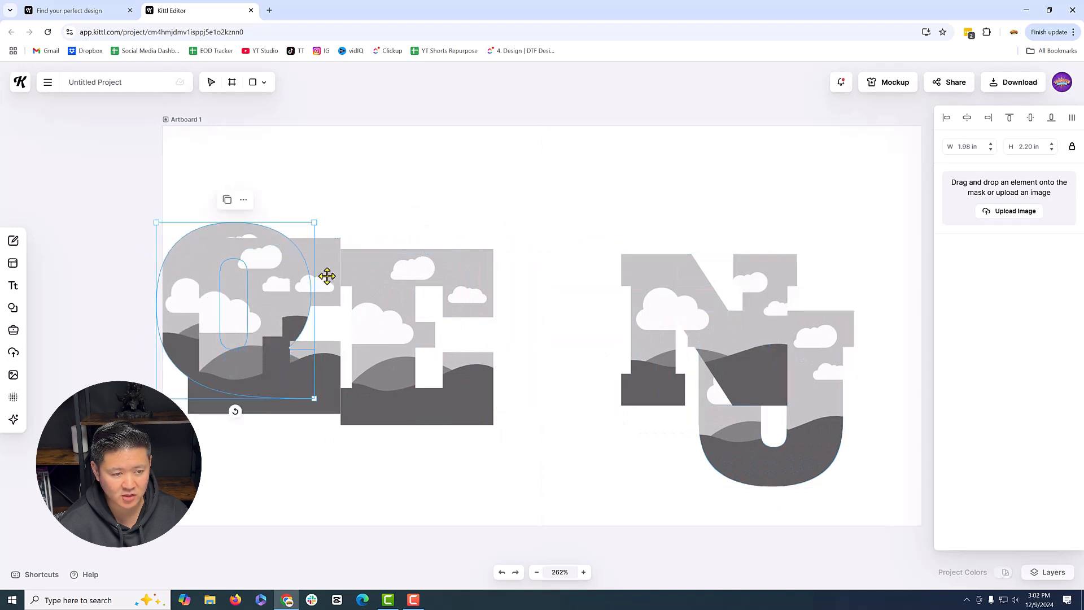
left_click_drag(327, 276, 888, 149)
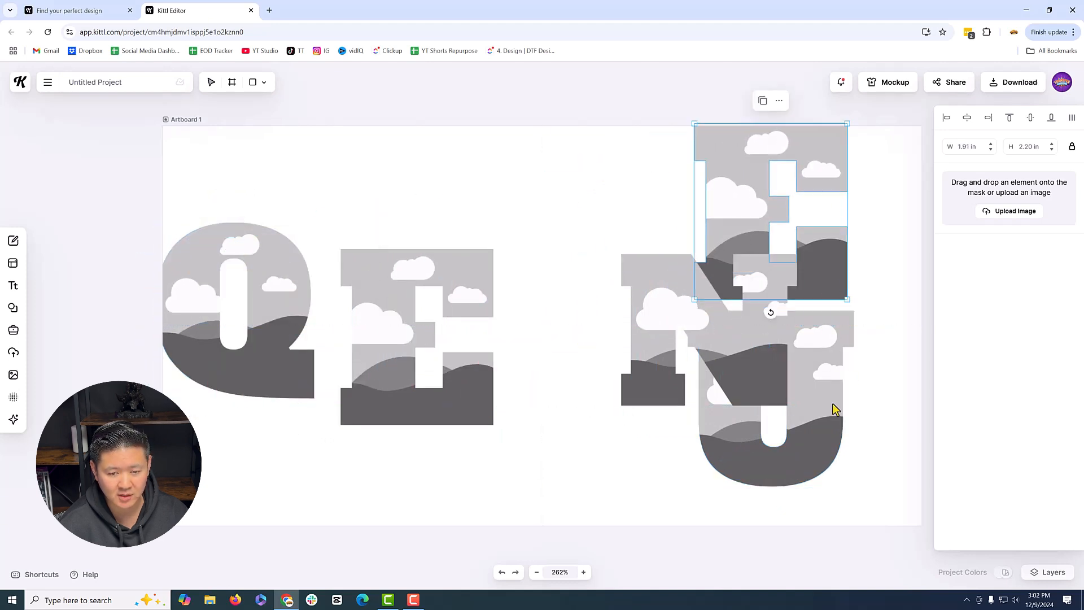
Line up the letter masks in a row spelling QUEEN, with the Q fully inside the artboard's left edge.
left_click_drag(836, 411, 467, 322)
left_click_drag(477, 408, 646, 390)
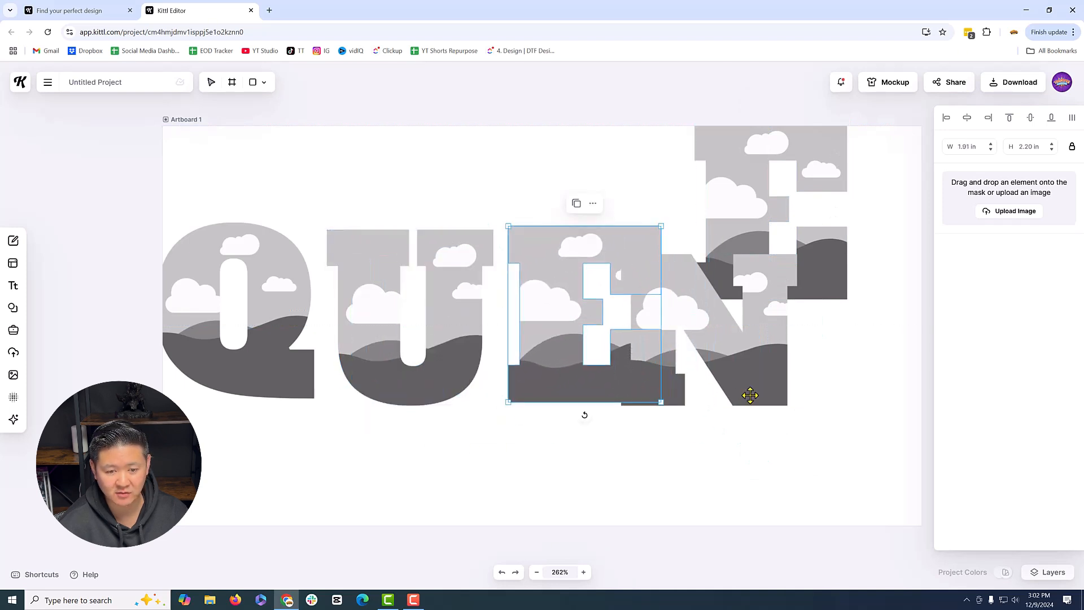
left_click_drag(750, 394, 966, 368)
left_click_drag(750, 290, 696, 388)
left_click_drag(847, 324, 829, 306)
left_click_drag(718, 353, 743, 353)
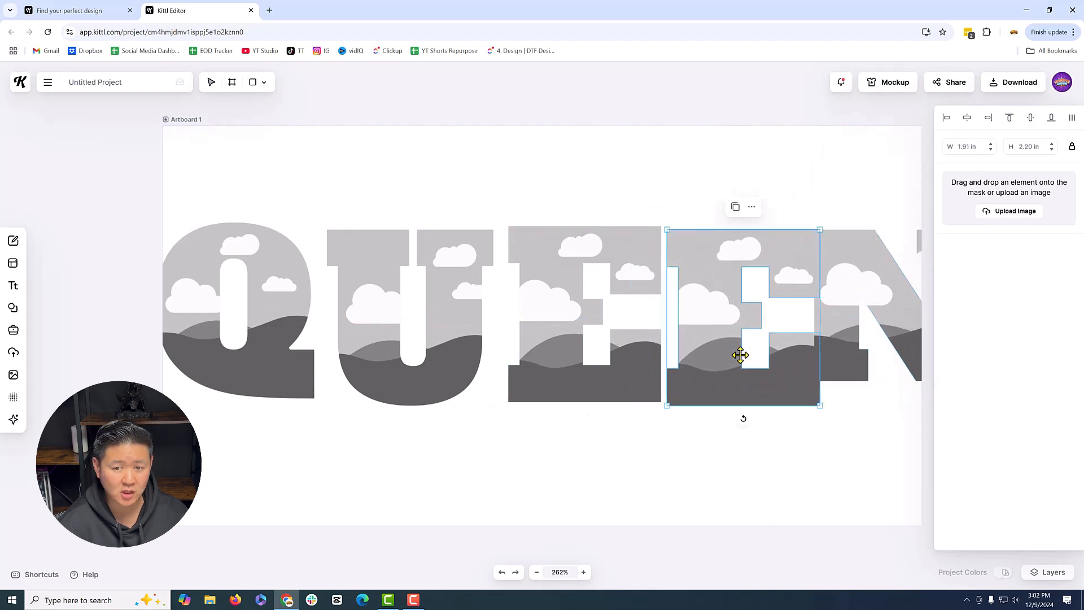
left_click_drag(222, 317, 242, 314)
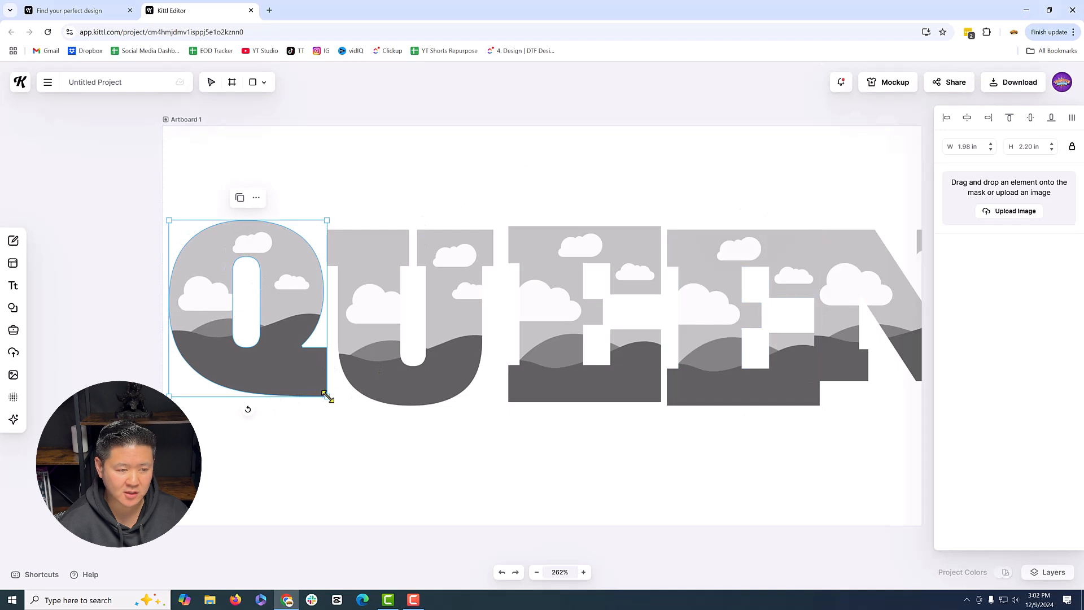
Shrink the Q mask and set its height to 1.5 in.
left_click_drag(323, 390, 274, 337)
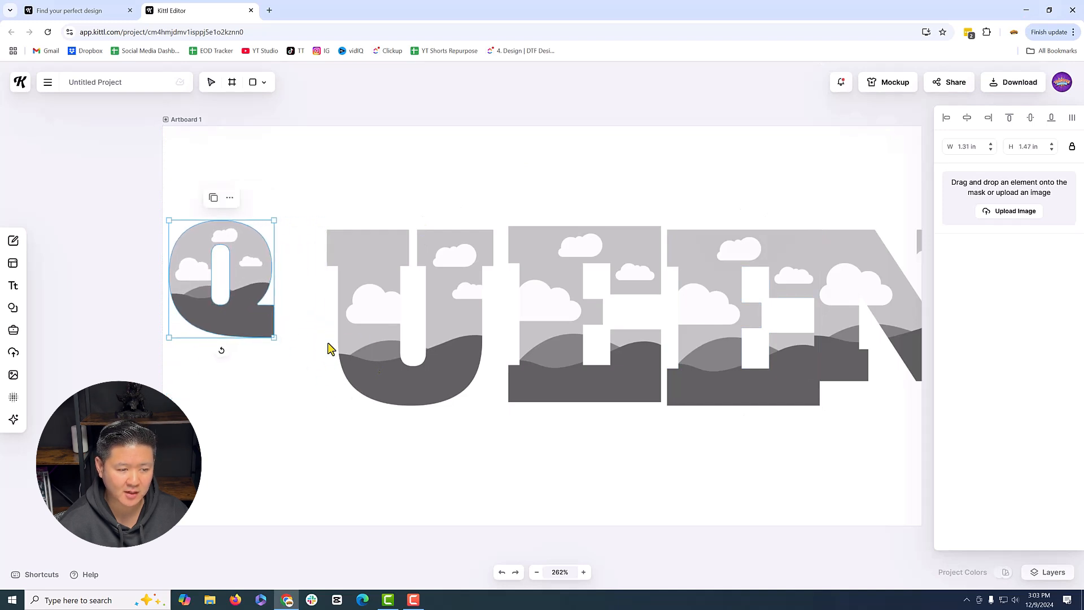
left_click(386, 336)
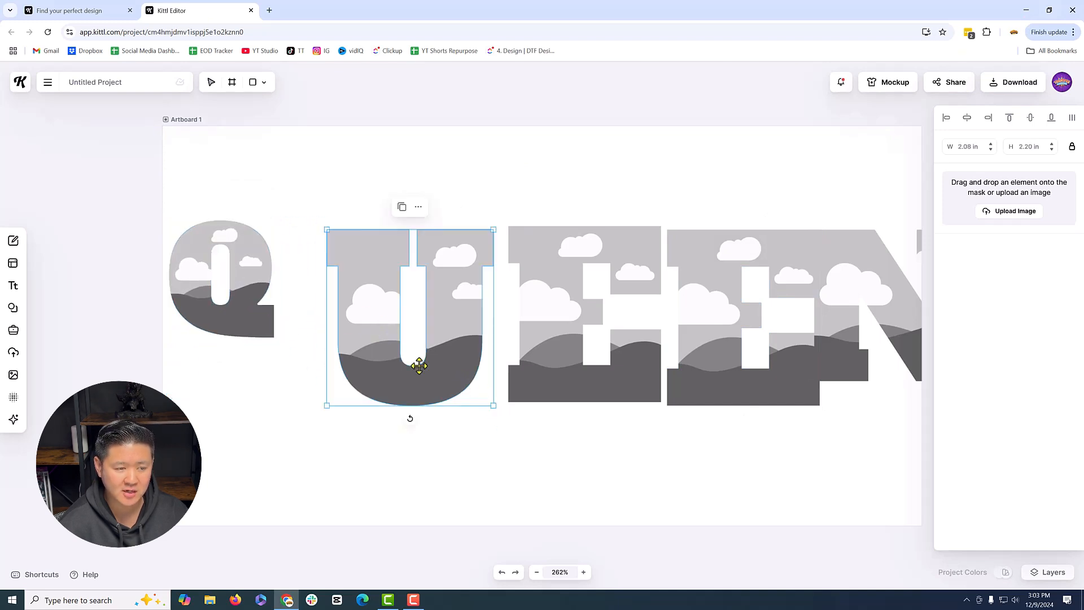
left_click(259, 325)
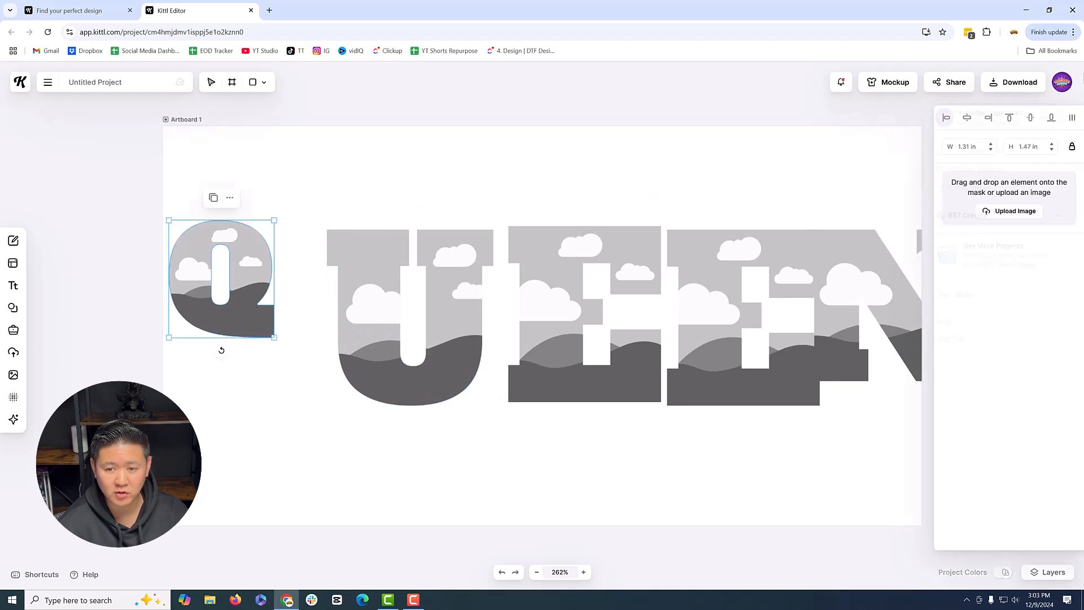
left_click(1030, 146)
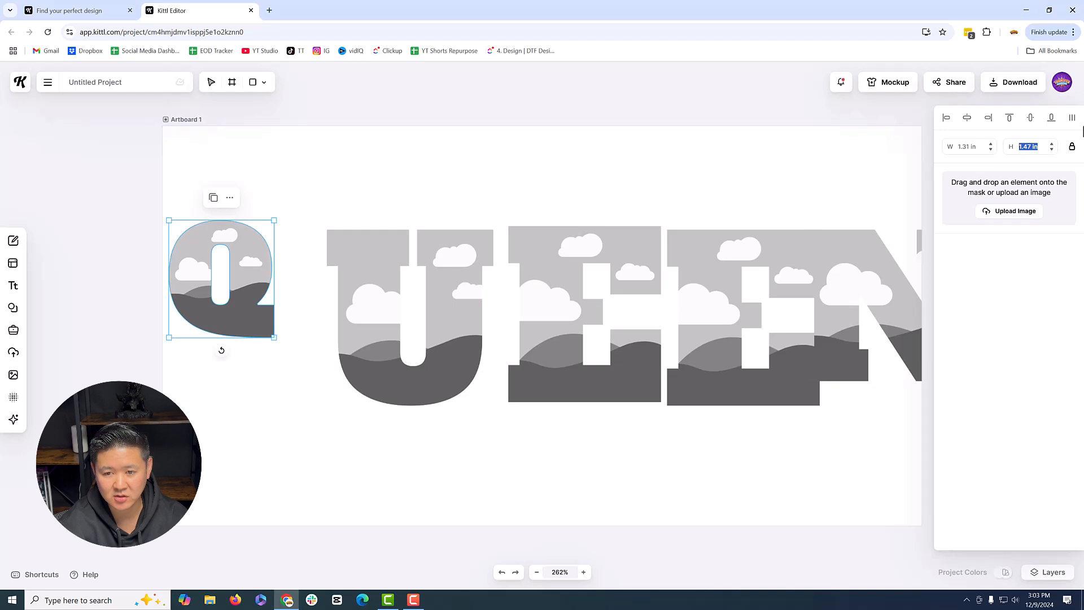
type("1.5")
key("Return")
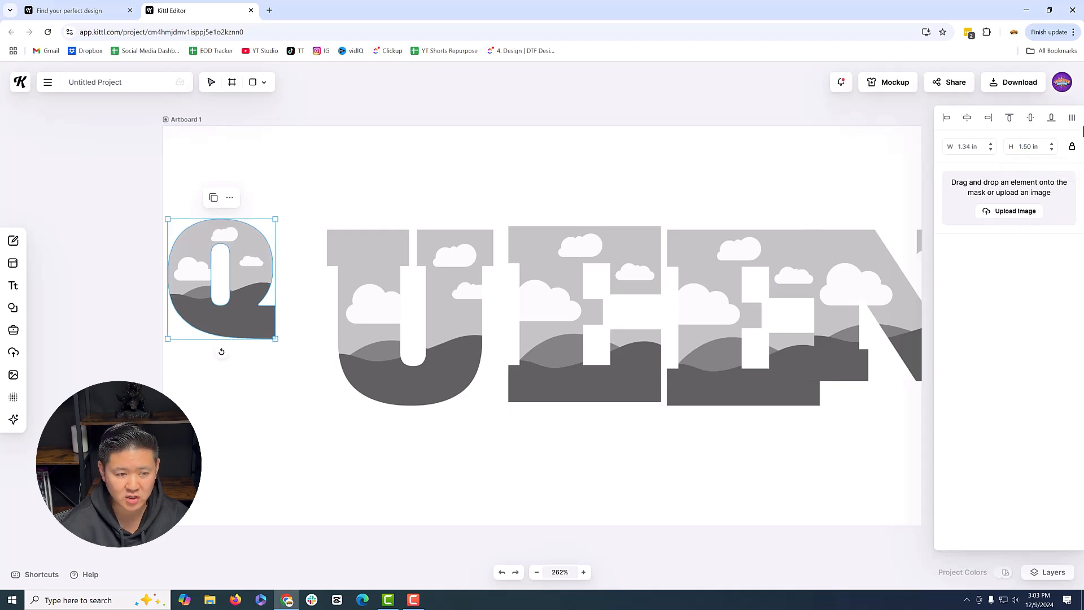
Set the heights of the U and the first E masks to 1.5 in each.
left_click(380, 242)
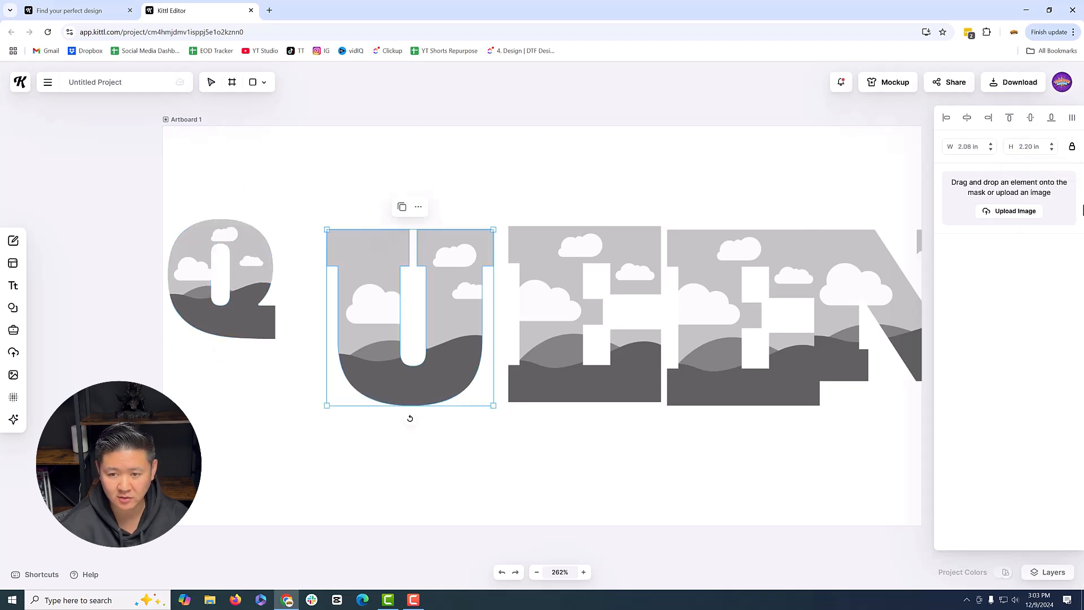
left_click(1031, 146)
type("1.5")
key("Return")
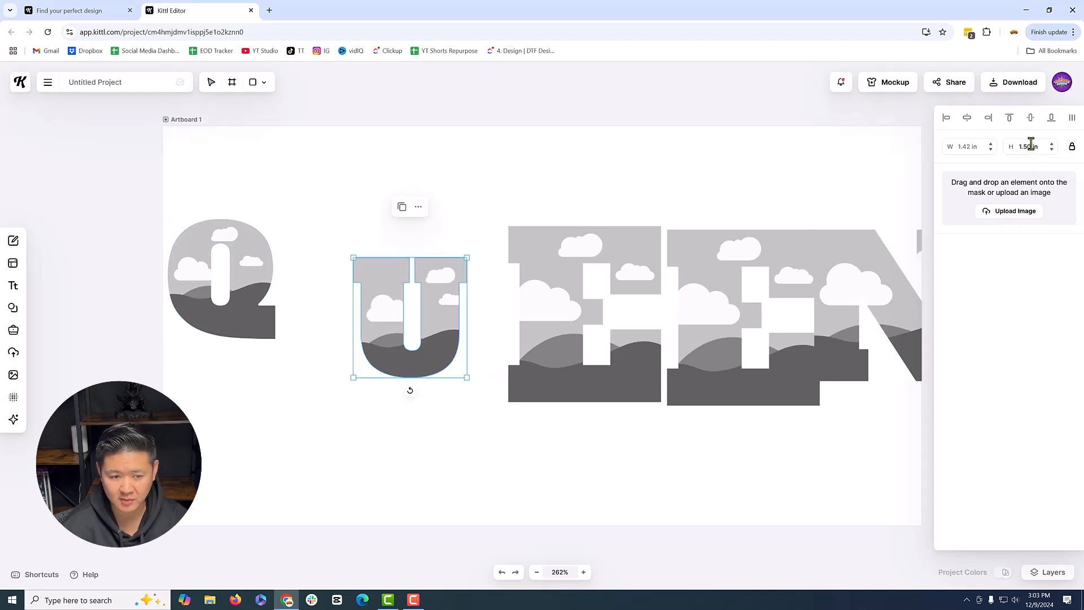
left_click(518, 332)
left_click(1025, 146)
type("1.5")
key("Return")
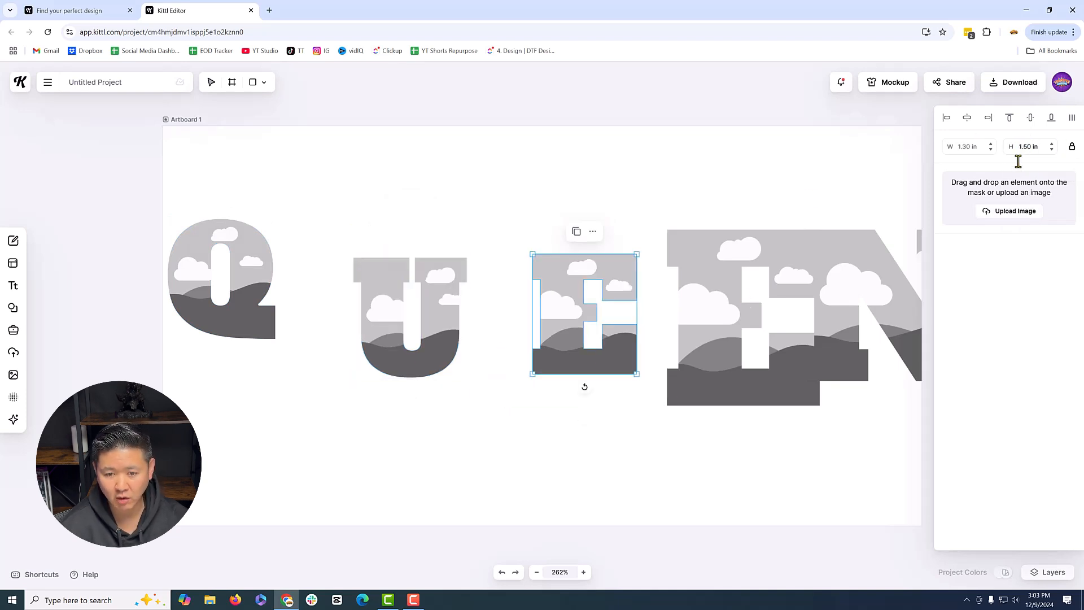
Set the heights of the second E and the N masks to 1.5 in each.
left_click(724, 309)
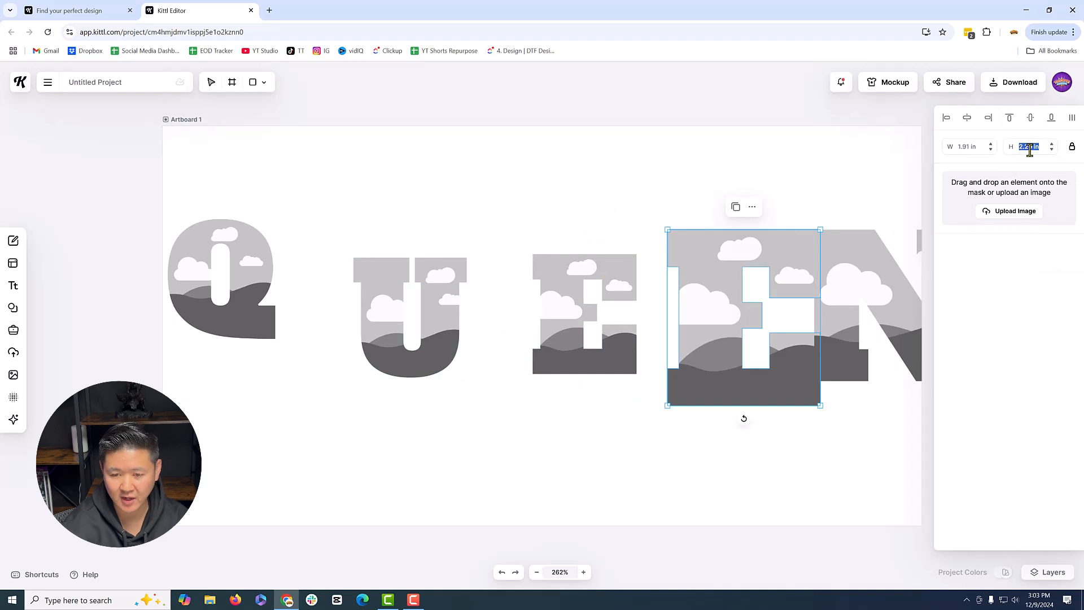
type("1.5")
key("Return")
left_click(852, 316)
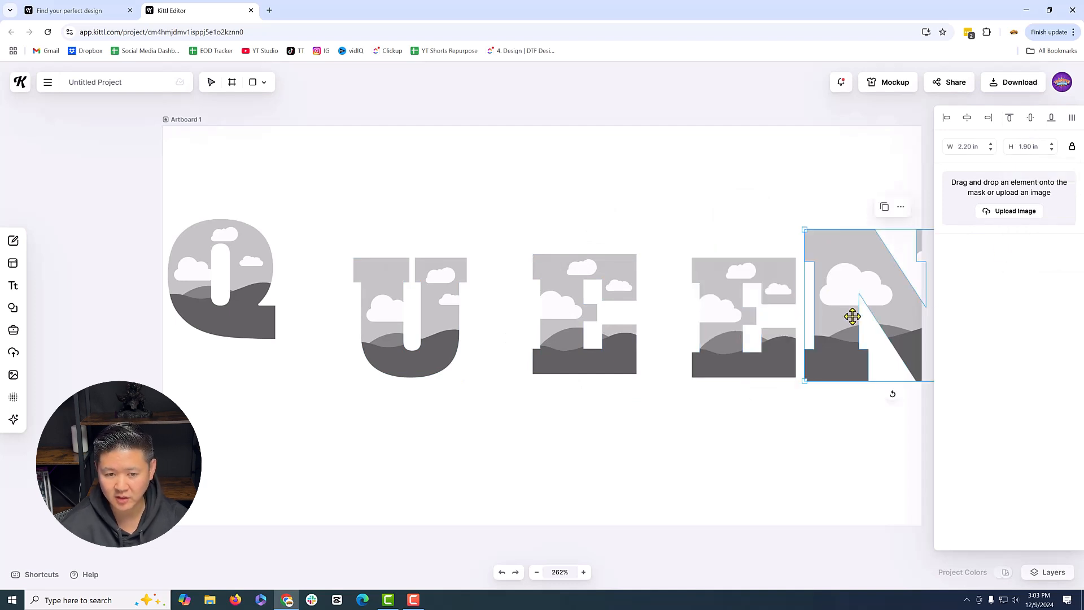
left_click(1039, 145)
type("1.5")
key("Return")
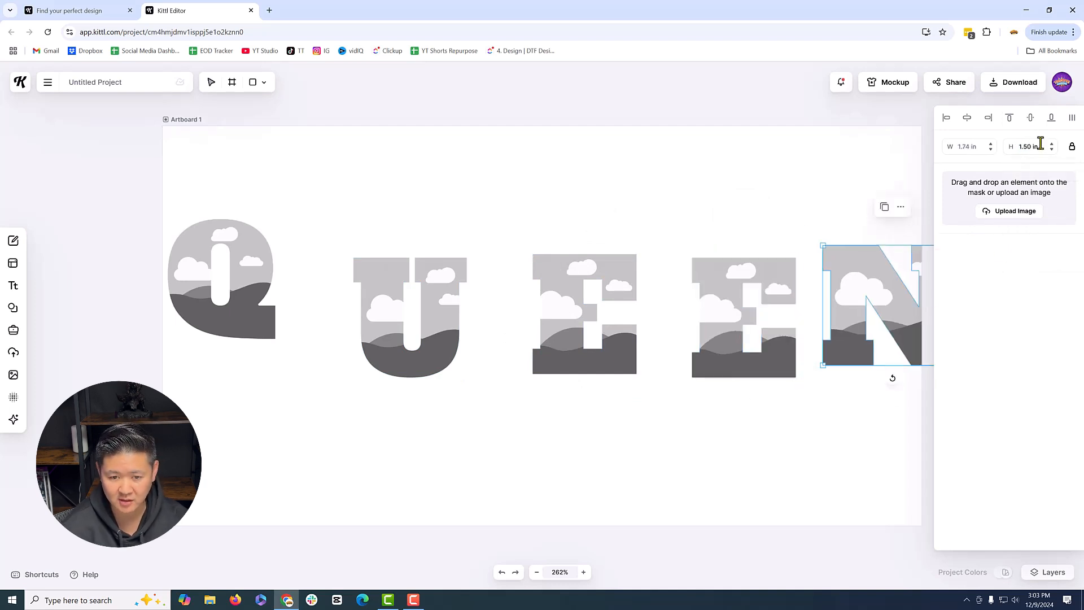
Move the U, both E masks and the N into a closer row, with the N fully inside the artboard.
left_click(673, 410)
left_click_drag(700, 315, 680, 297)
left_click_drag(566, 337, 546, 319)
left_click_drag(389, 332, 404, 303)
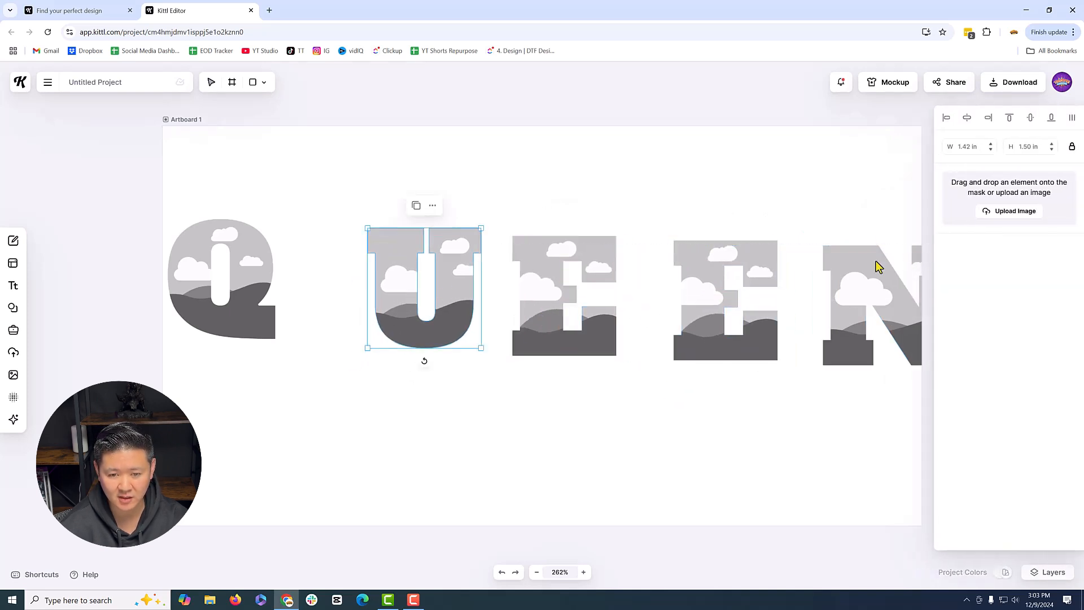
left_click_drag(853, 271, 822, 266)
left_click_drag(762, 286, 723, 294)
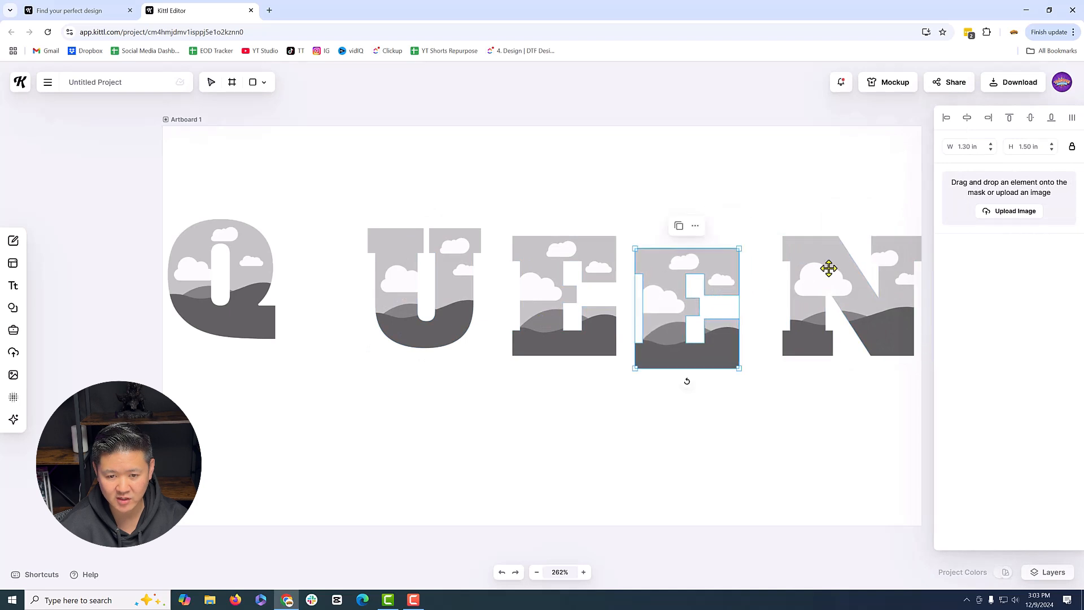
left_click_drag(828, 269, 810, 276)
left_click_drag(717, 309, 737, 291)
Set the widths of the N and the second E masks to 2 in each.
left_click_drag(883, 245, 882, 244)
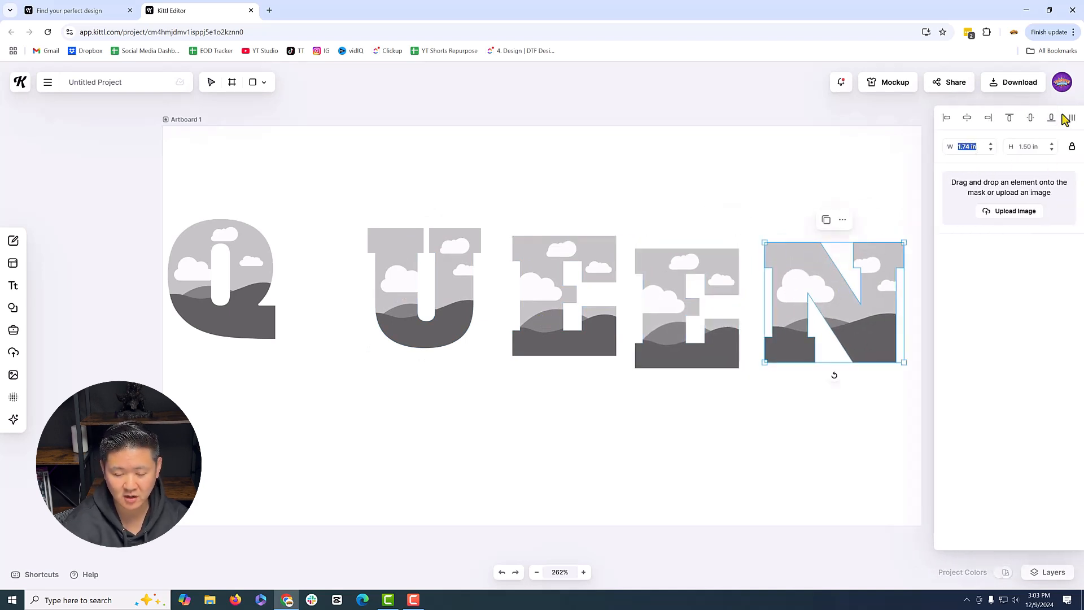
type("2")
key("Return")
left_click(707, 297)
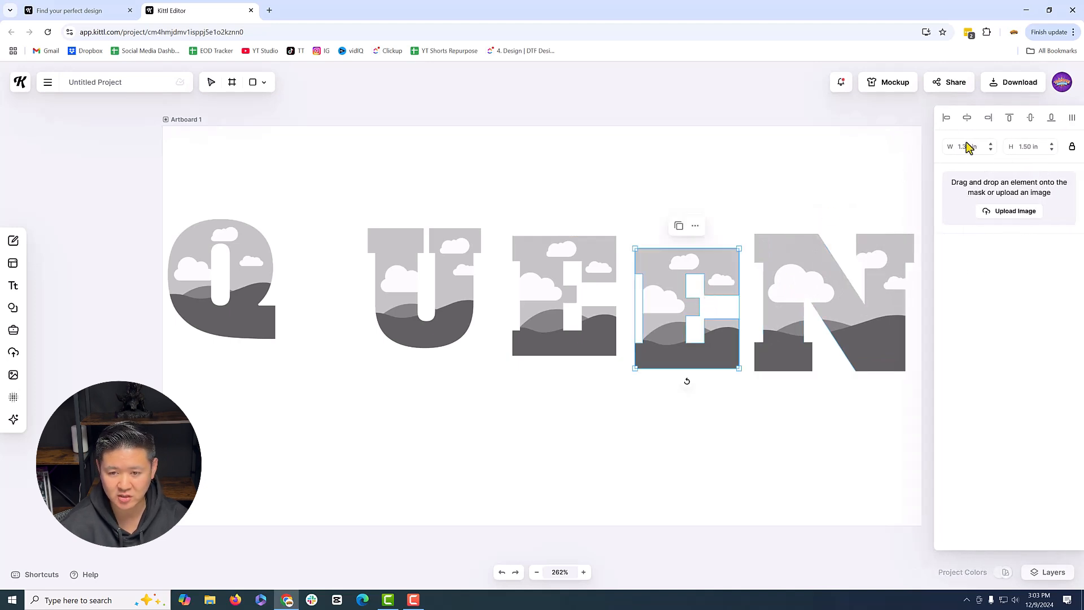
type("2")
key("Return")
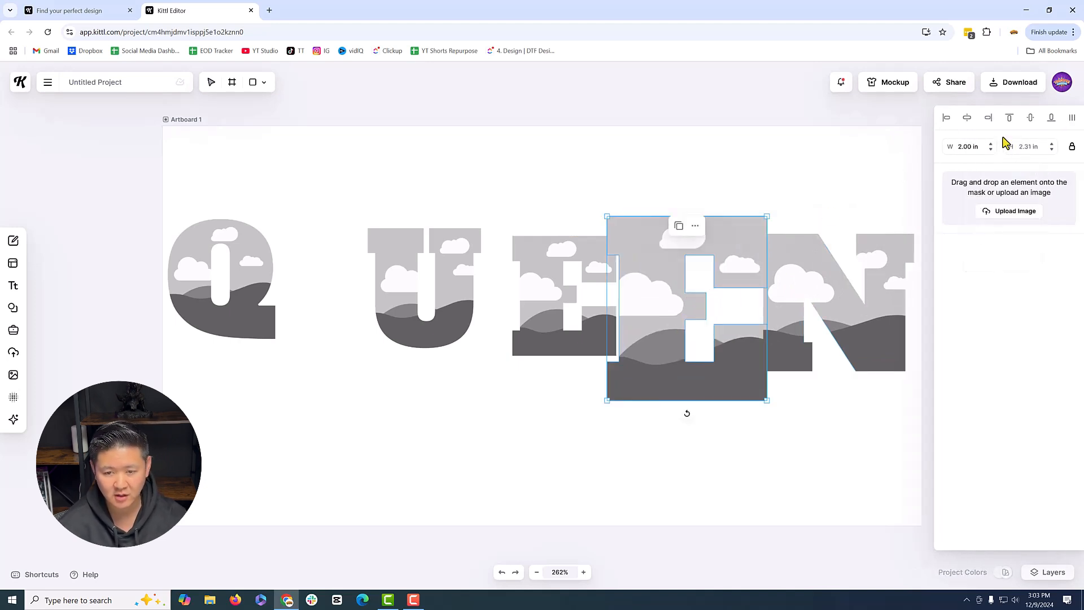
Move the two overlapping E masks apart and set the second E's height to 1.5 in.
left_click(753, 456)
left_click_drag(542, 345, 304, 456)
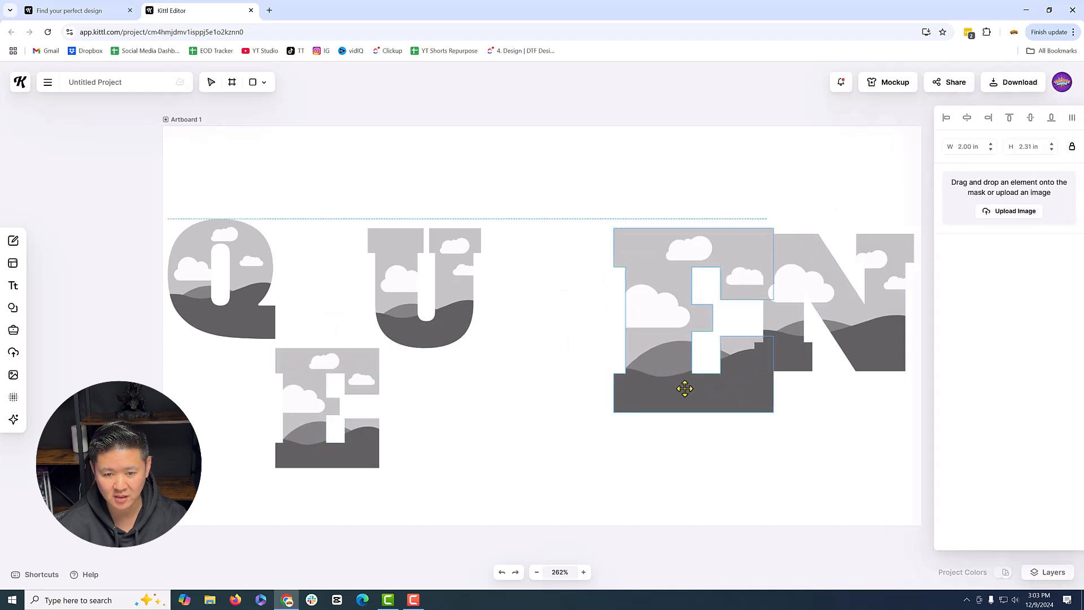
left_click_drag(666, 356, 624, 326)
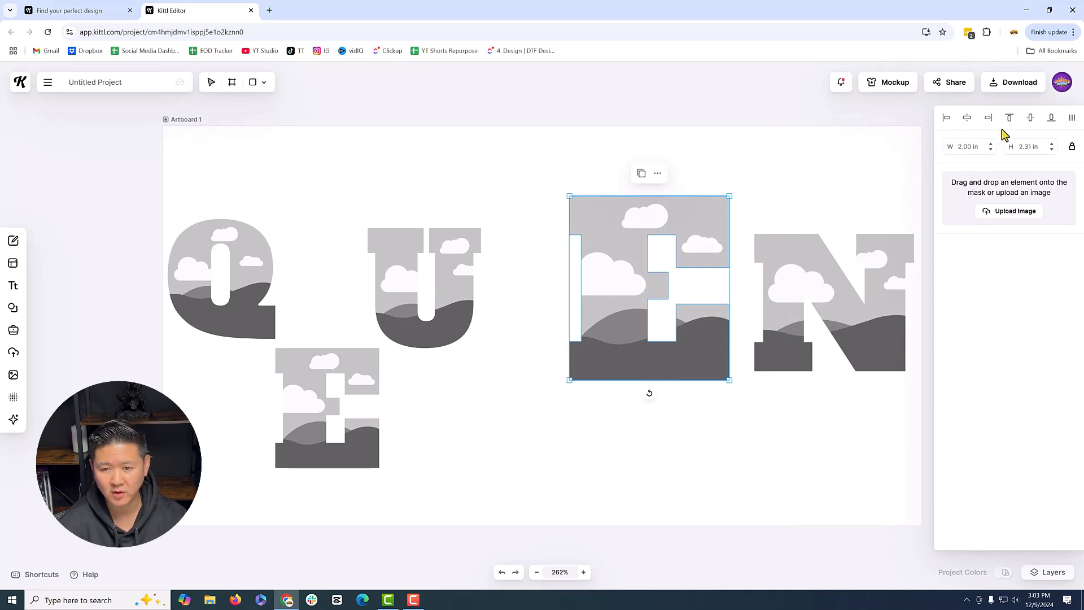
type("1.")
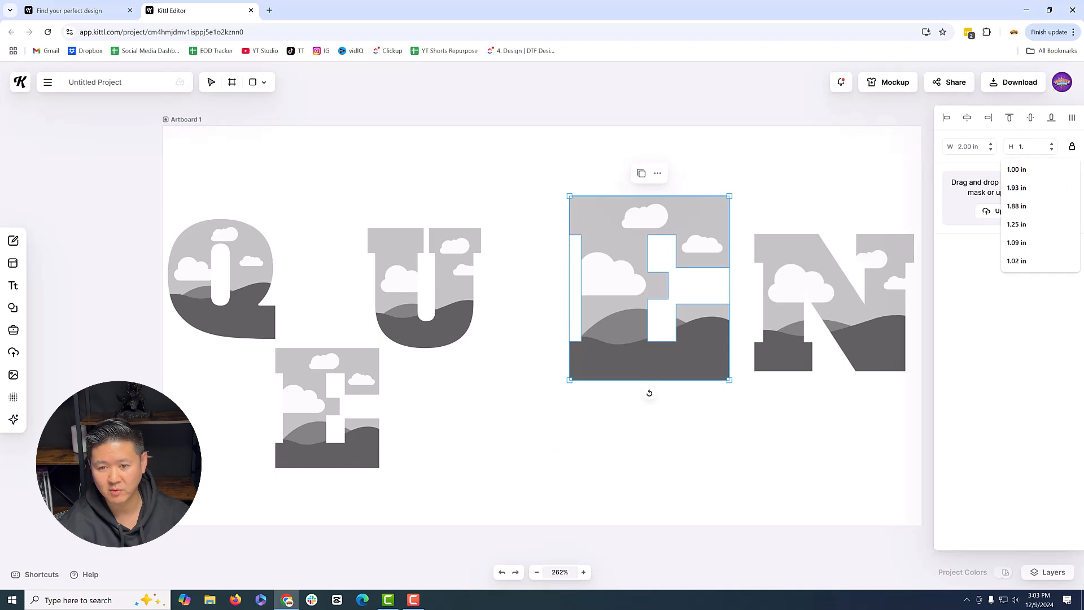
type("5")
key("Return")
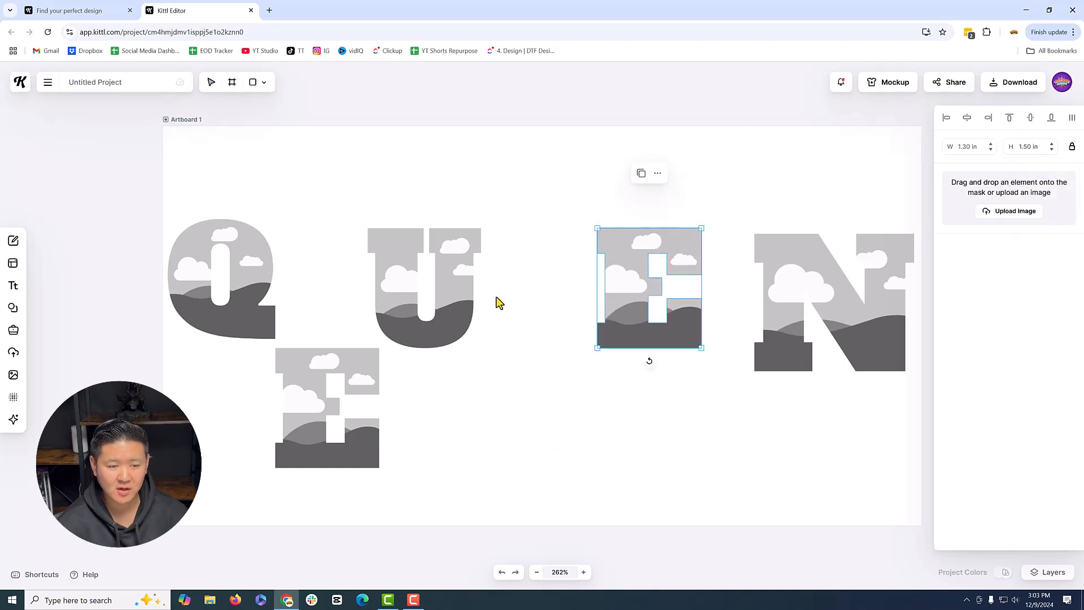
Shift the U toward the Q and place the first E back in the row between the U and the second E.
left_click_drag(489, 262, 420, 267)
left_click_drag(306, 419, 493, 300)
left_click_drag(641, 273, 646, 266)
Set the N mask's height to 1.5 in.
left_click(770, 290)
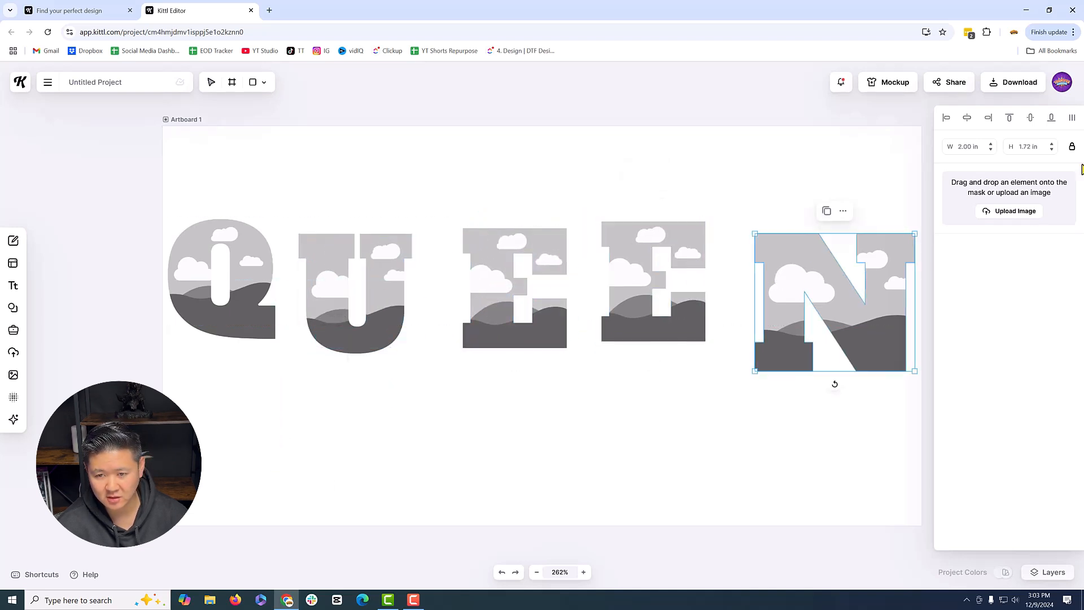
type("1.5")
key("Return")
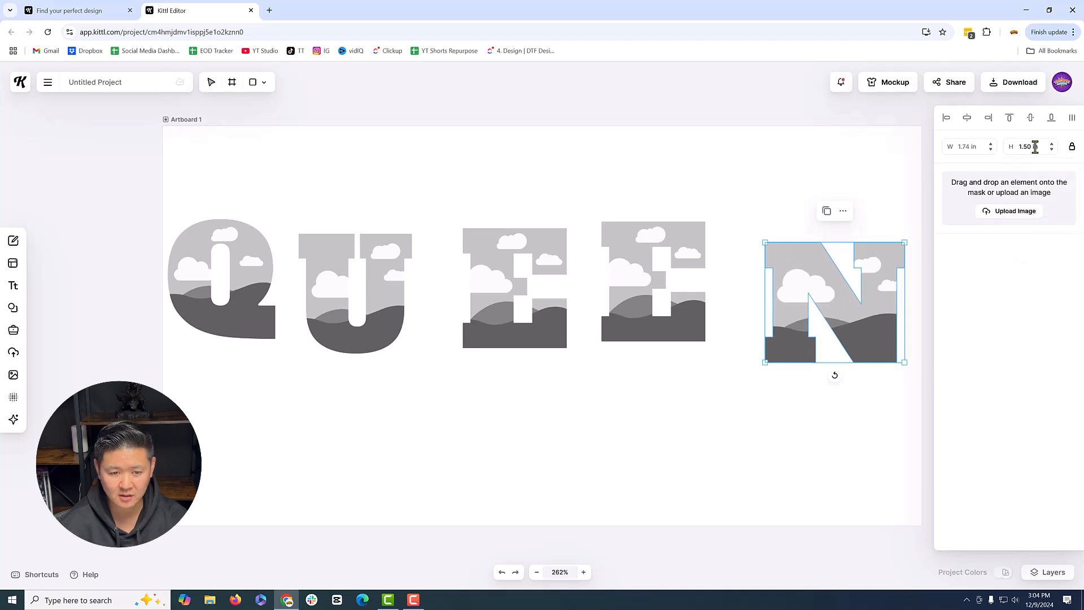
Align all five letter masks vertically on their middles.
left_click_drag(888, 452, 254, 316)
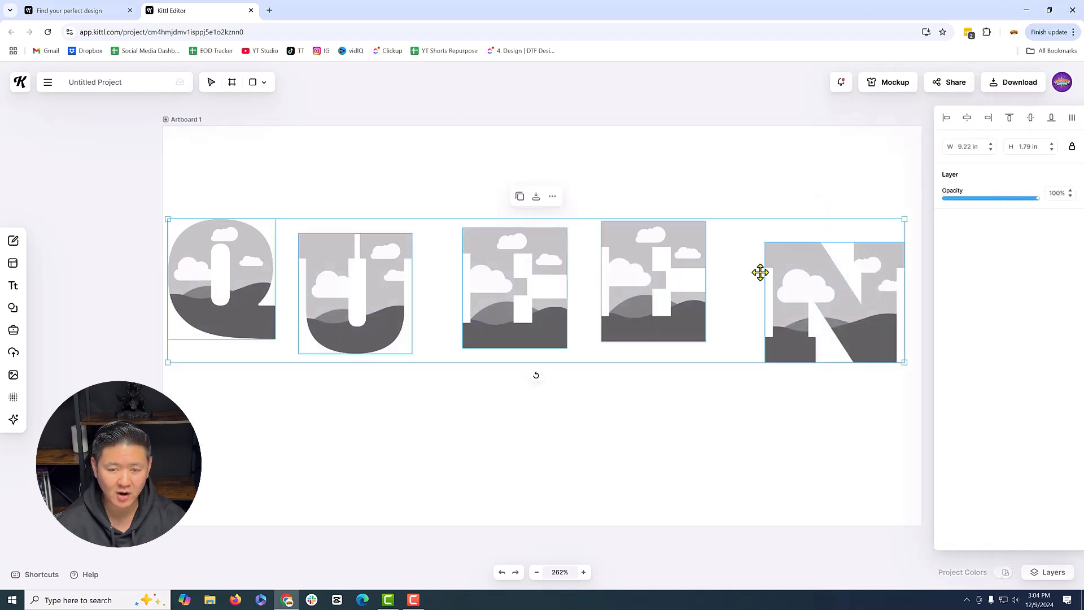
left_click(1031, 118)
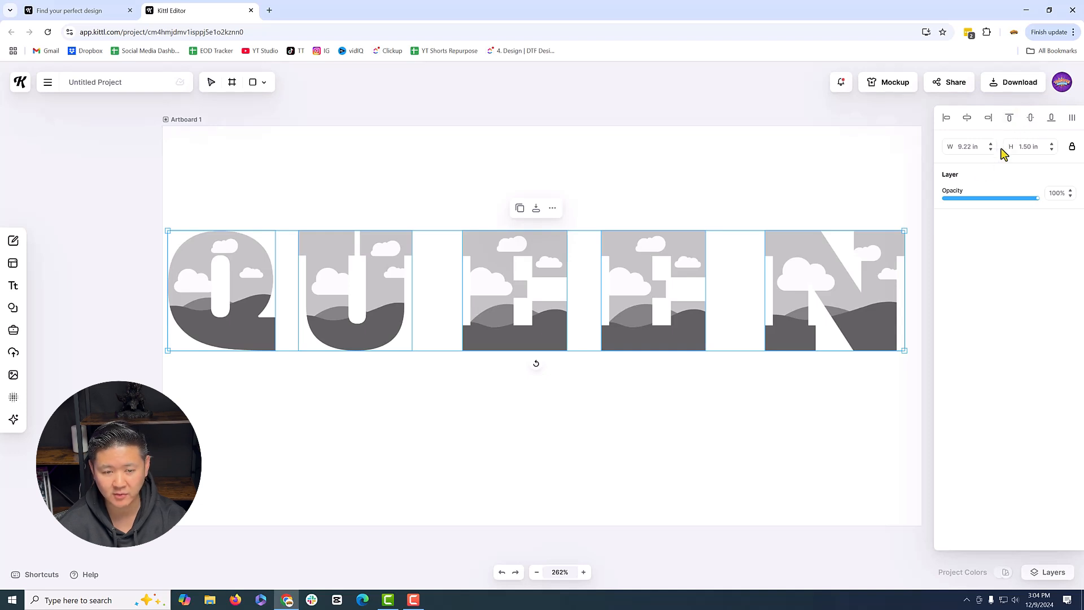
left_click(520, 442)
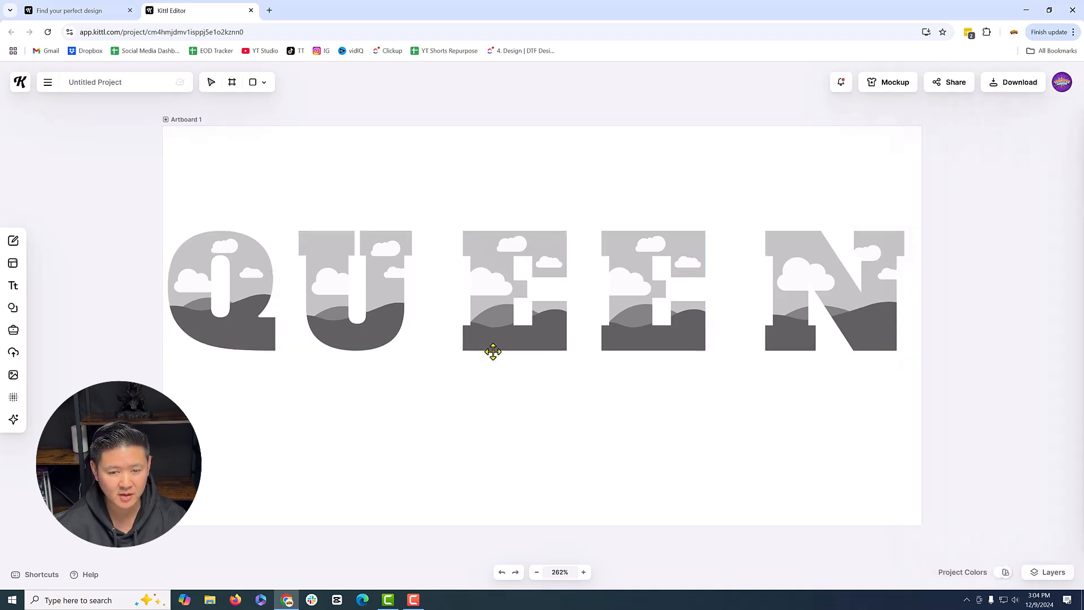
Spread the letter masks across the artboard's width with the N at its right edge, undoing the last two adjustments.
left_click_drag(828, 300, 841, 303)
left_click_drag(610, 314, 650, 315)
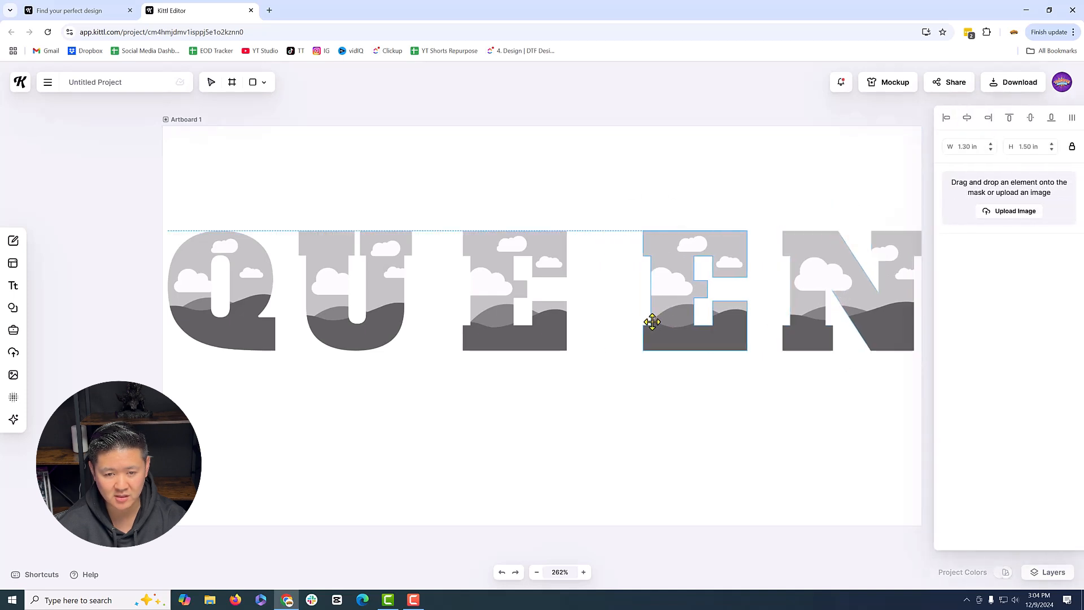
left_click(531, 313)
left_click_drag(531, 314, 574, 314)
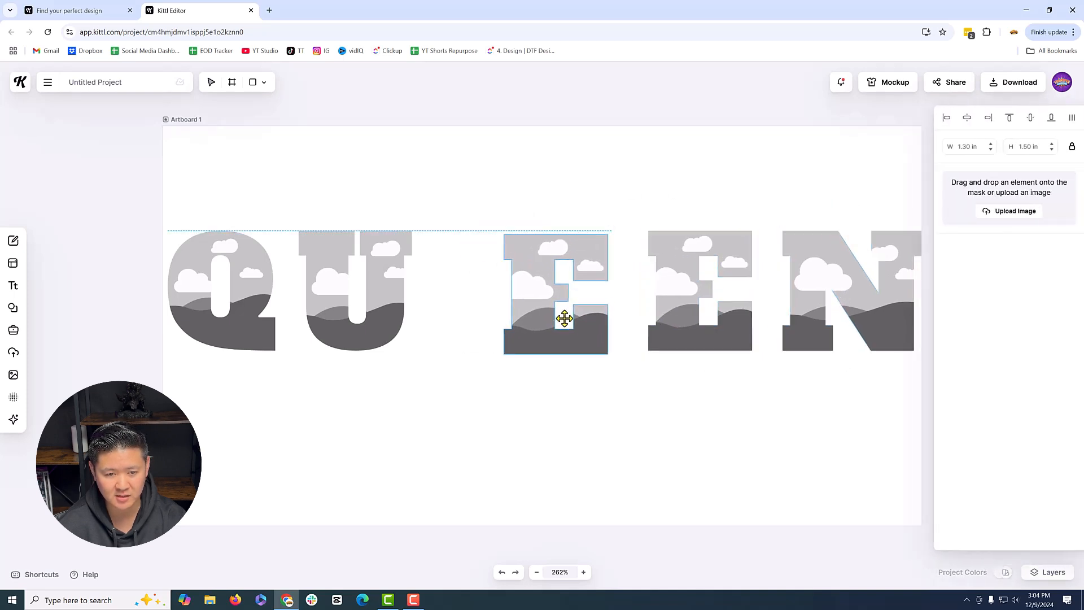
left_click_drag(363, 327, 399, 329)
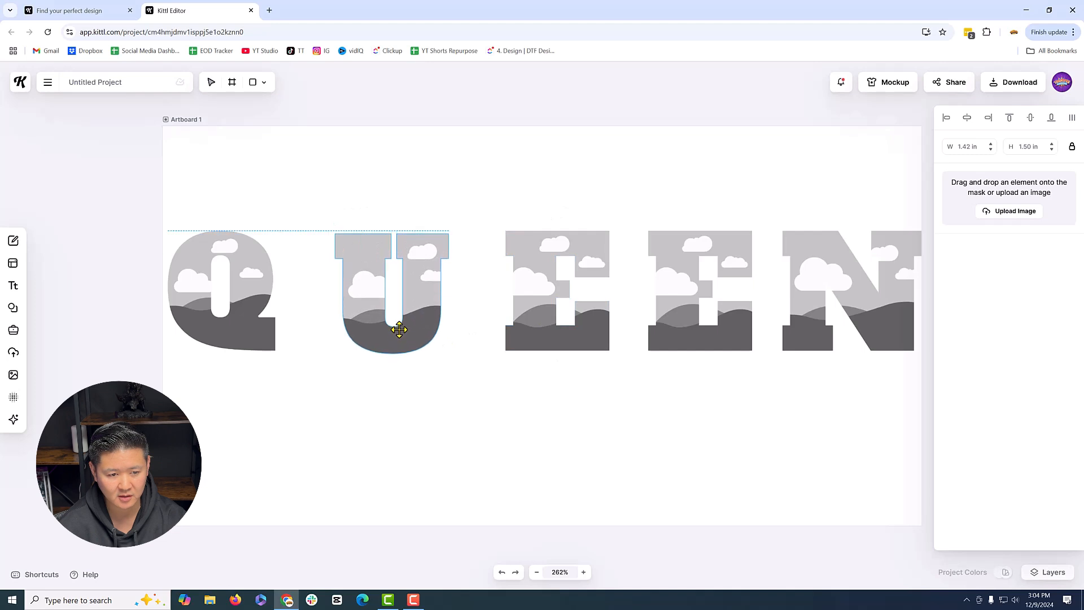
left_click_drag(225, 342, 230, 333)
key("ctrl+z")
key("ctrl+z")
Space all five letter masks evenly with Tidy and level the U with the other letters.
left_click_drag(883, 406, 118, 320)
left_click(1073, 118)
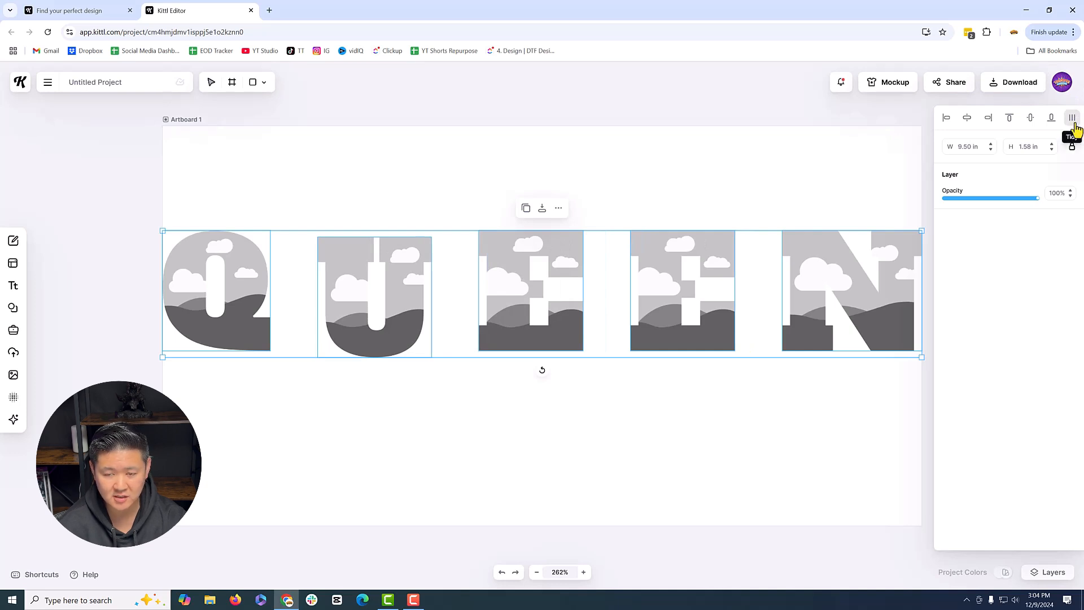
left_click(401, 342)
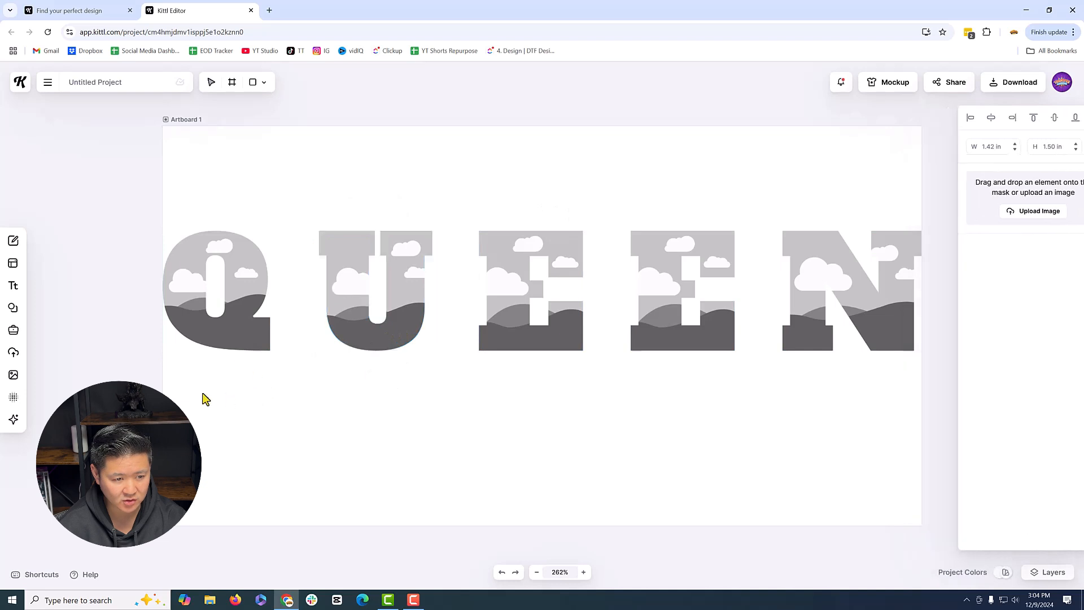
left_click_drag(203, 394, 885, 215)
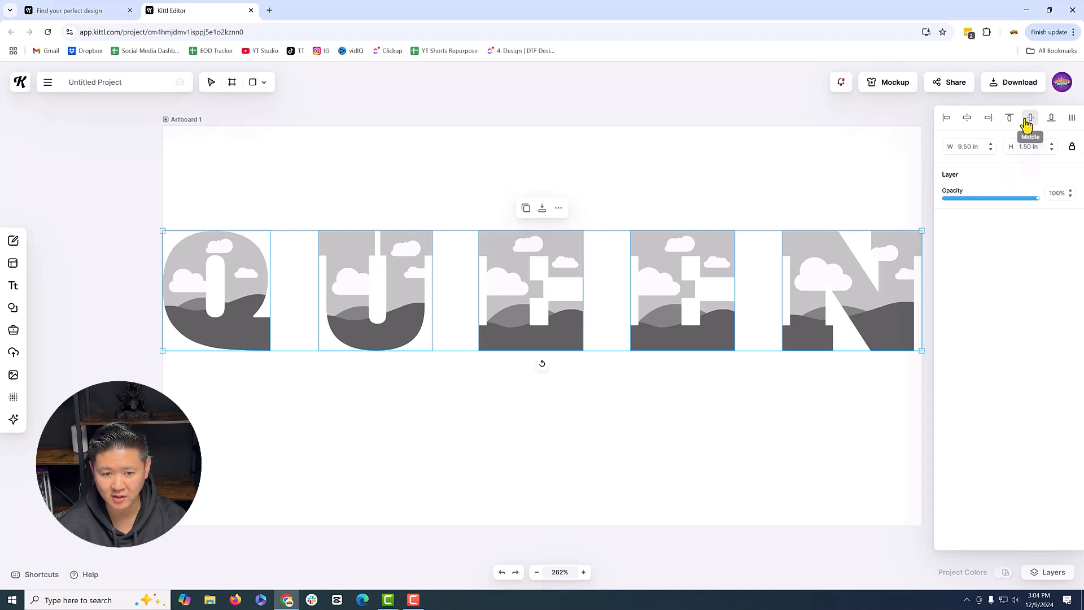
left_click(1072, 120)
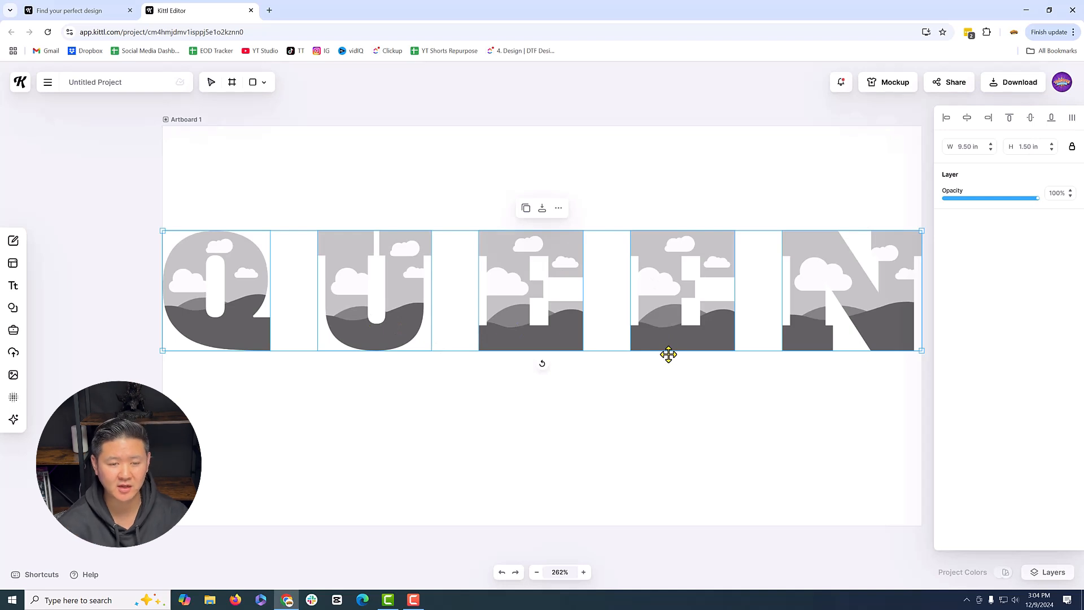
Move the whole QUEEN row down to the artboard's vertical center.
left_click_drag(859, 403, 242, 314)
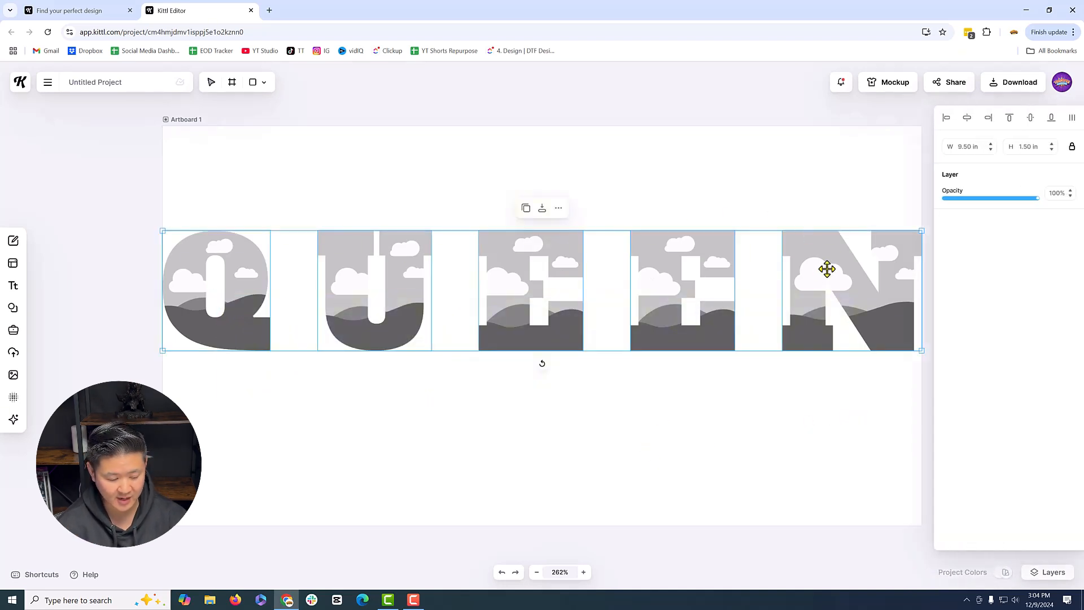
left_click_drag(829, 271, 827, 305)
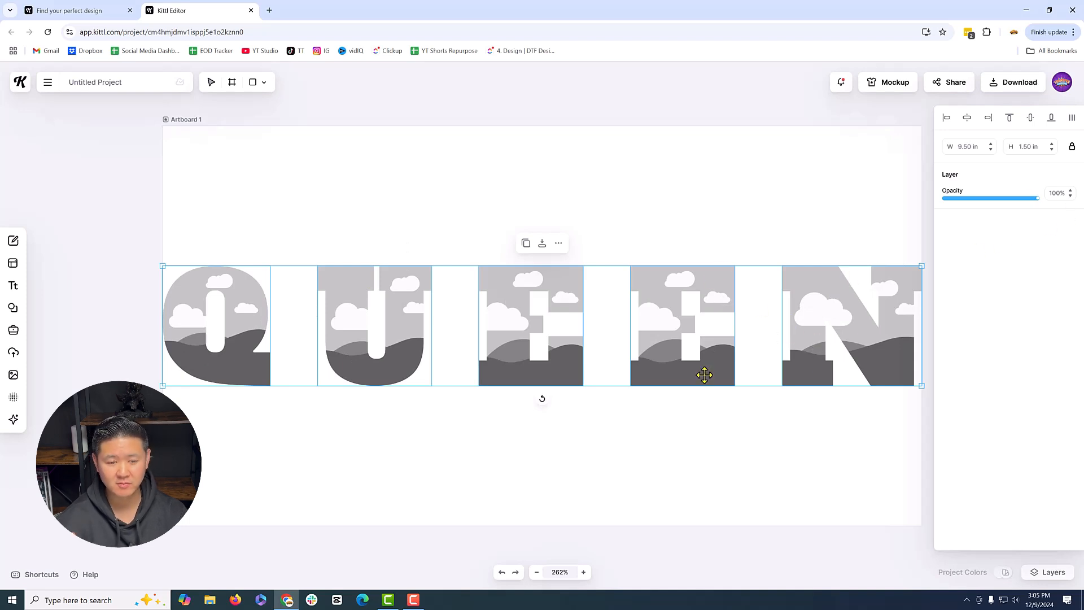
left_click(527, 463)
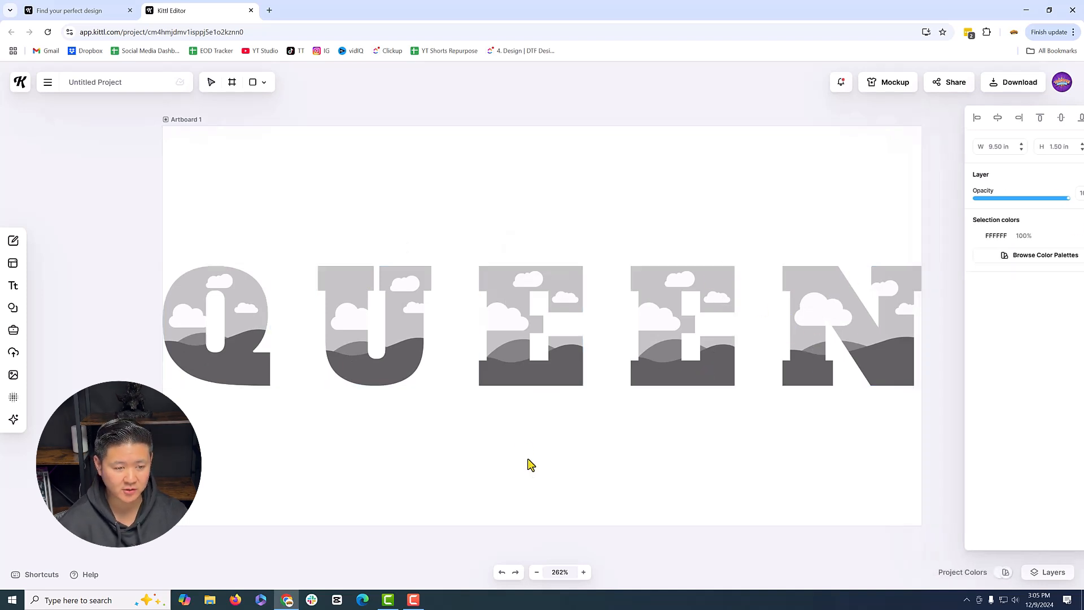
left_click(251, 317)
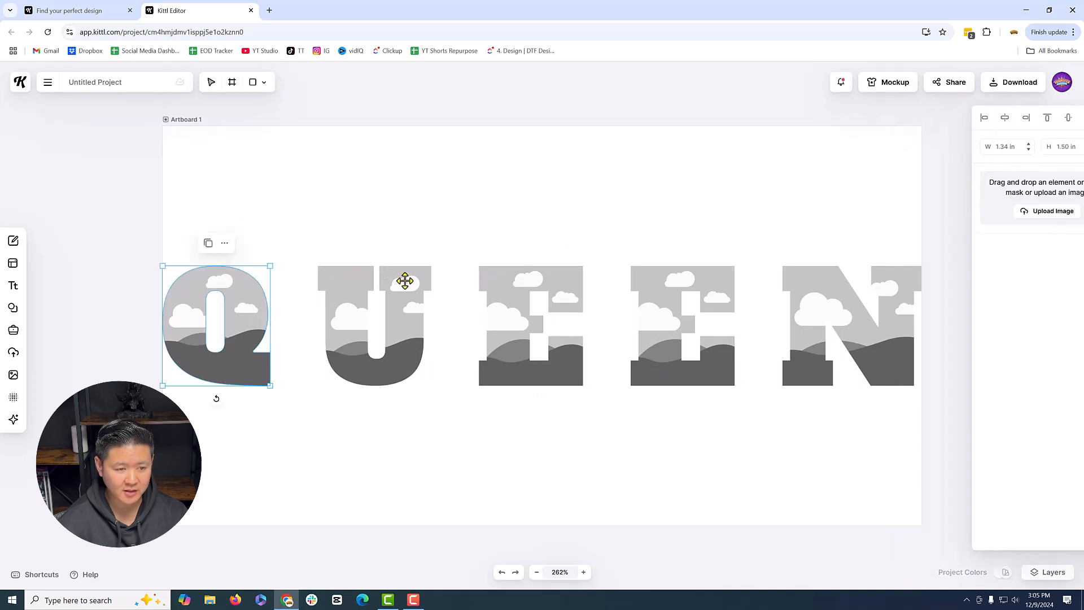
left_click(404, 281)
left_click(566, 306)
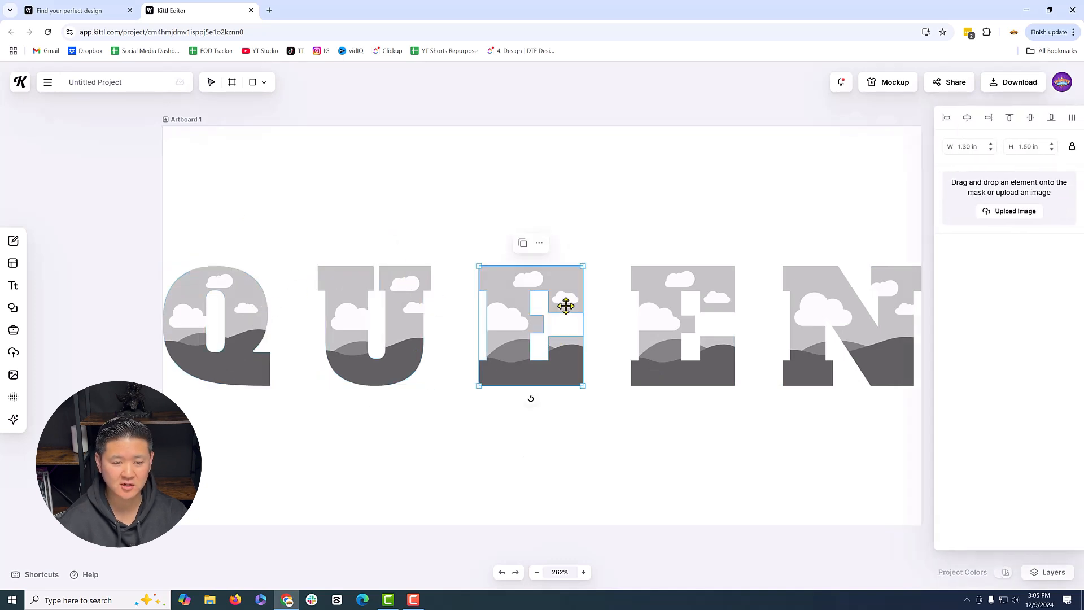
left_click(690, 316)
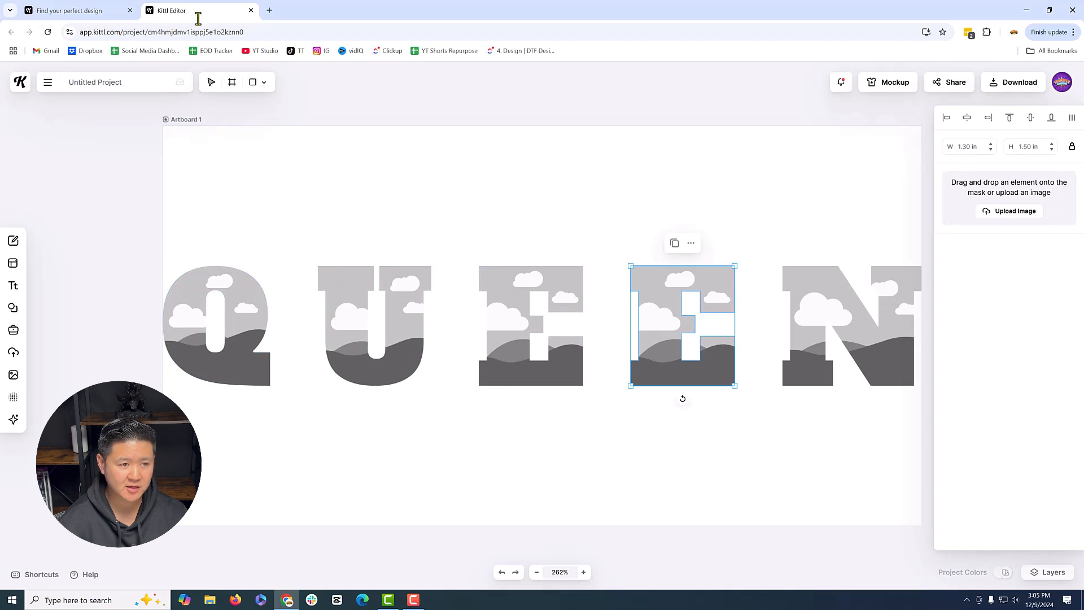
Search Google Images for "GOLD SPARKLE TEXTURE OVERLAY" in a new browser tab.
left_click(269, 10)
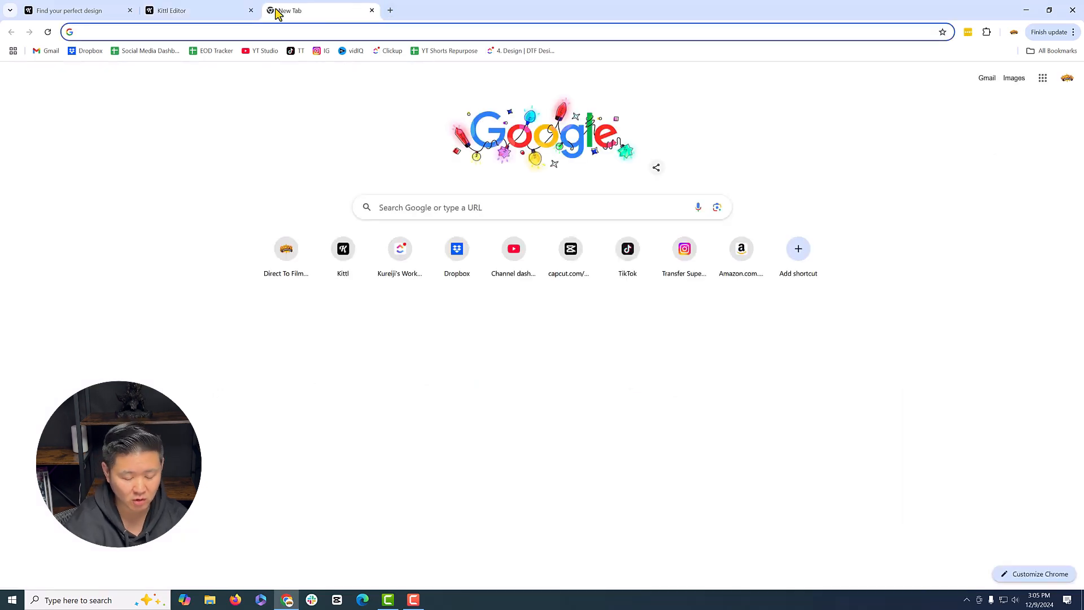
left_click(506, 207)
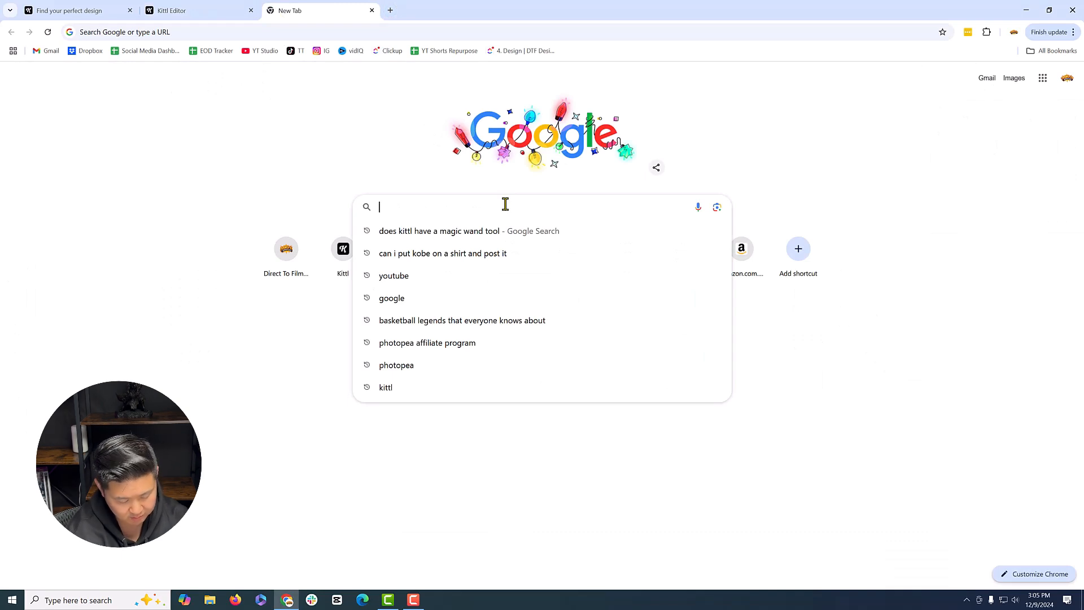
type("GOLD SPARK")
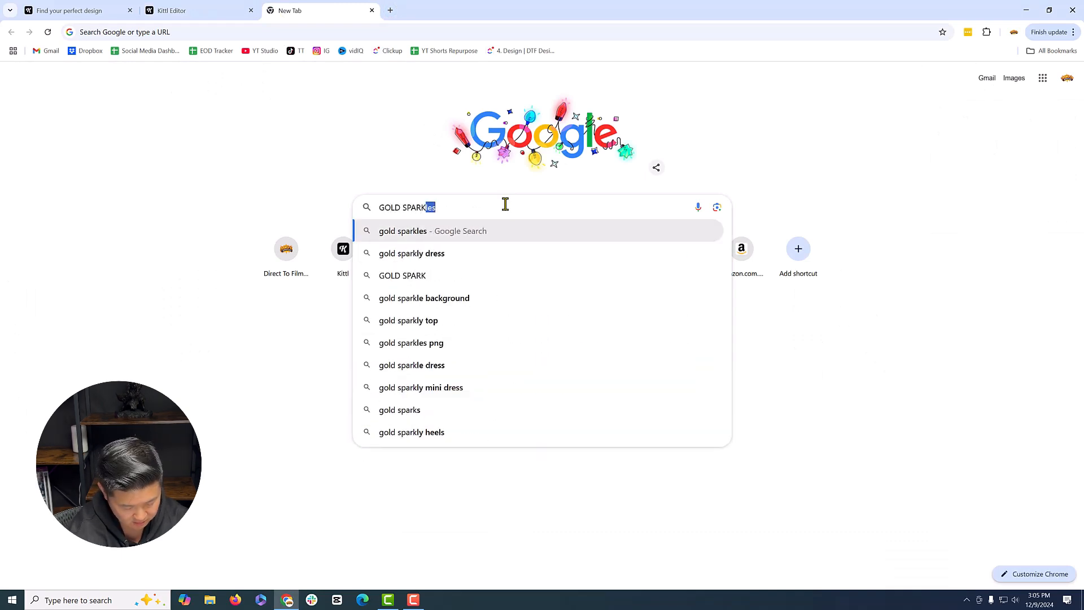
type("LE TEXTURE ")
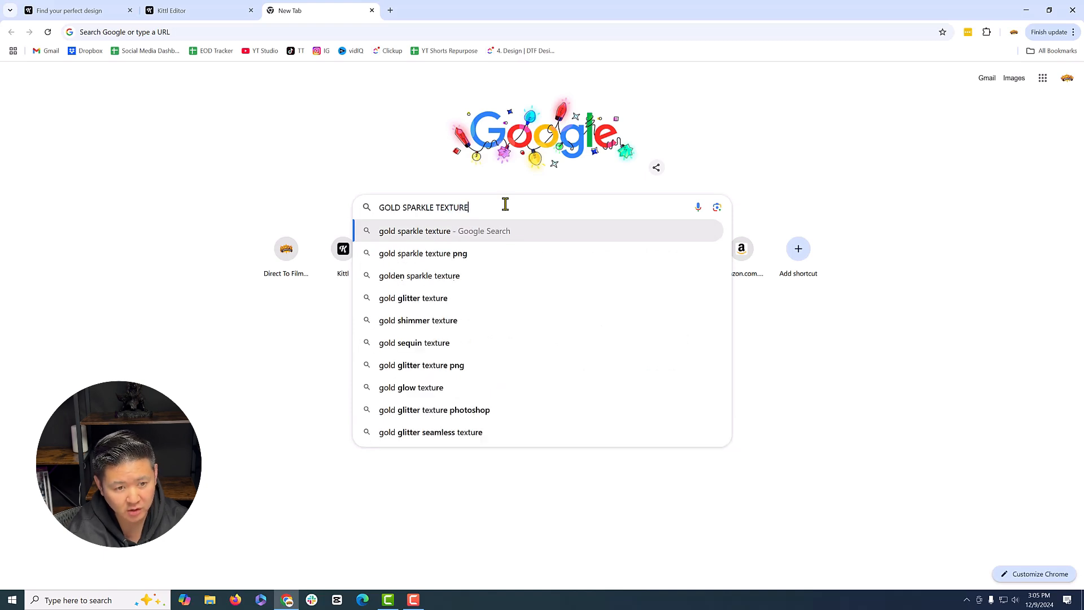
type("OVERLAY")
key("Return")
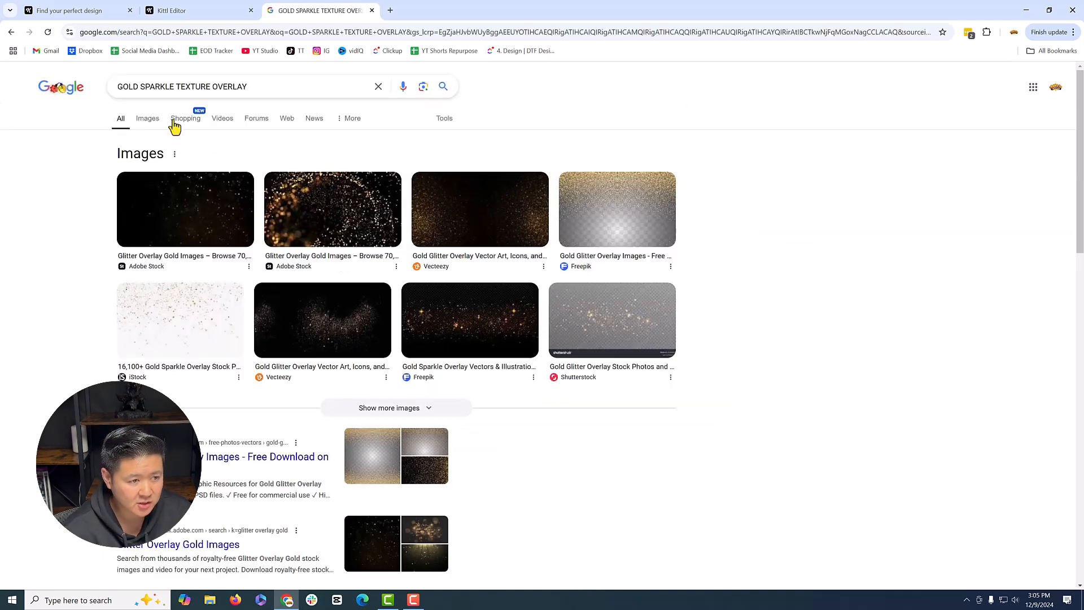
left_click(148, 120)
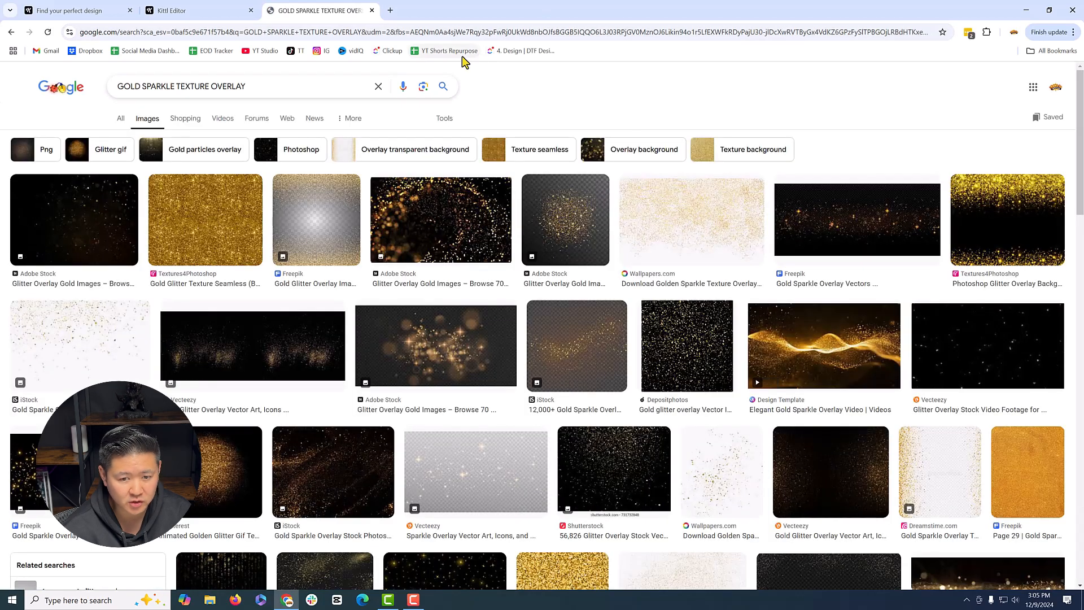
Browse the image results and save the Textures4Photoshop gold glitter texture to Downloads as gold-glitter-texture-seamless-thumb29.jpg.
scroll(577, 228, "down", 6)
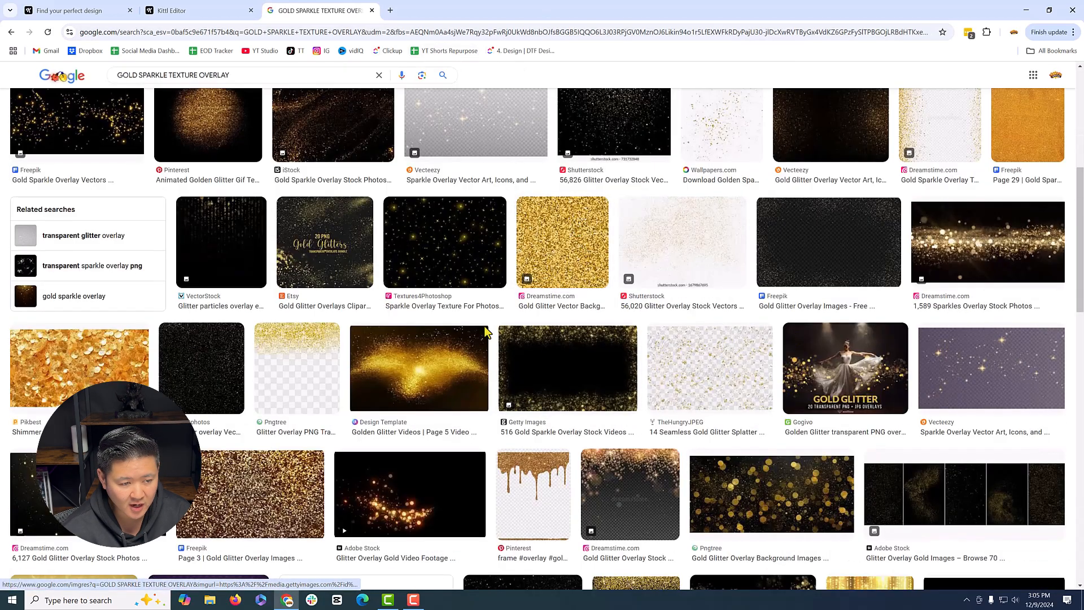
scroll(297, 211, "down", 4)
scroll(297, 211, "down", 3)
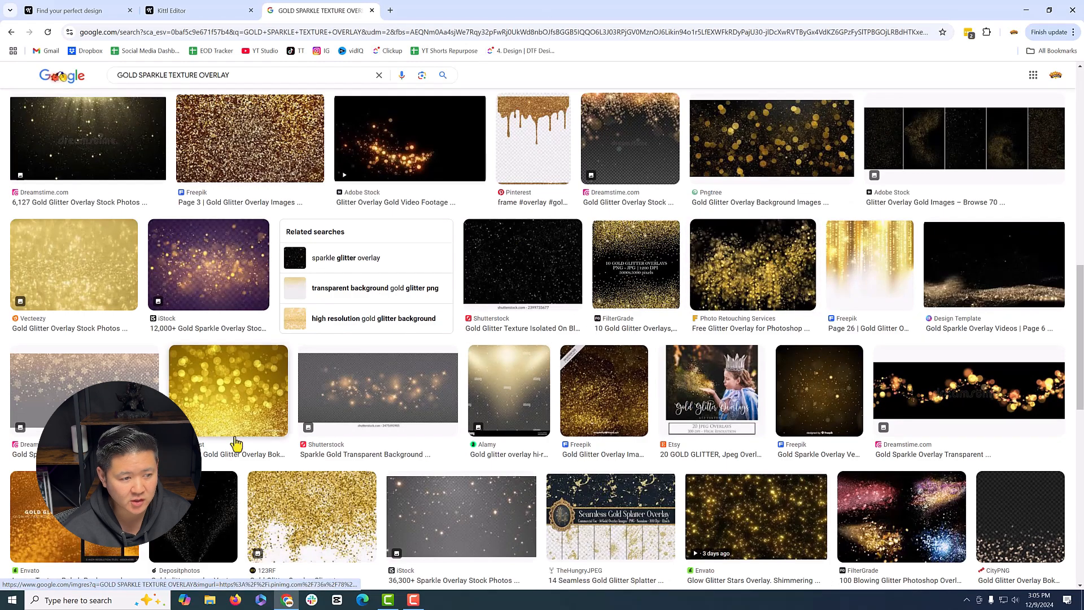
scroll(547, 313, "up", 10)
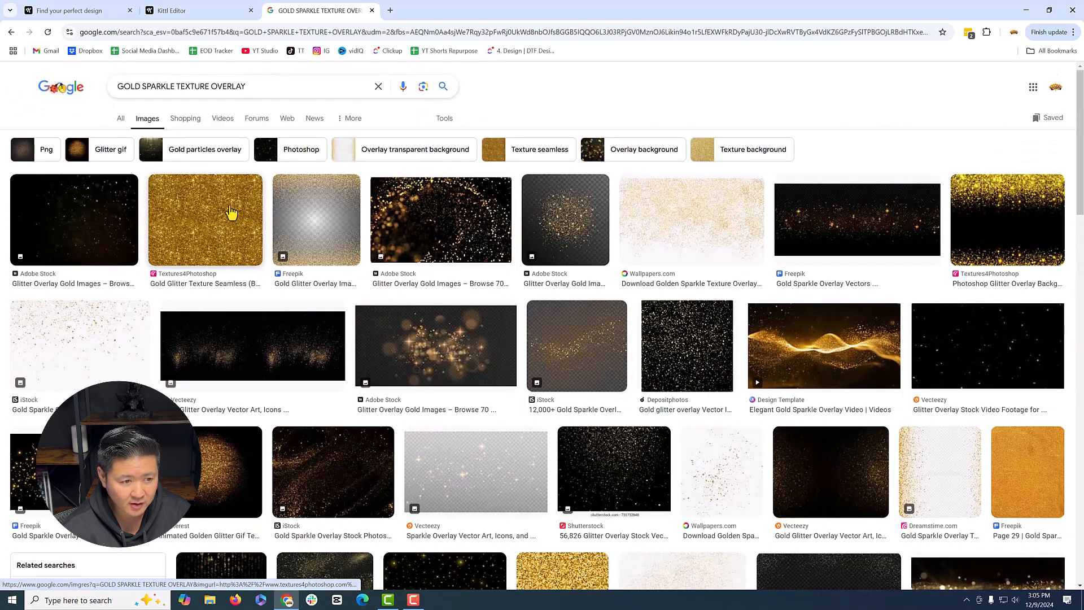
left_click(207, 216)
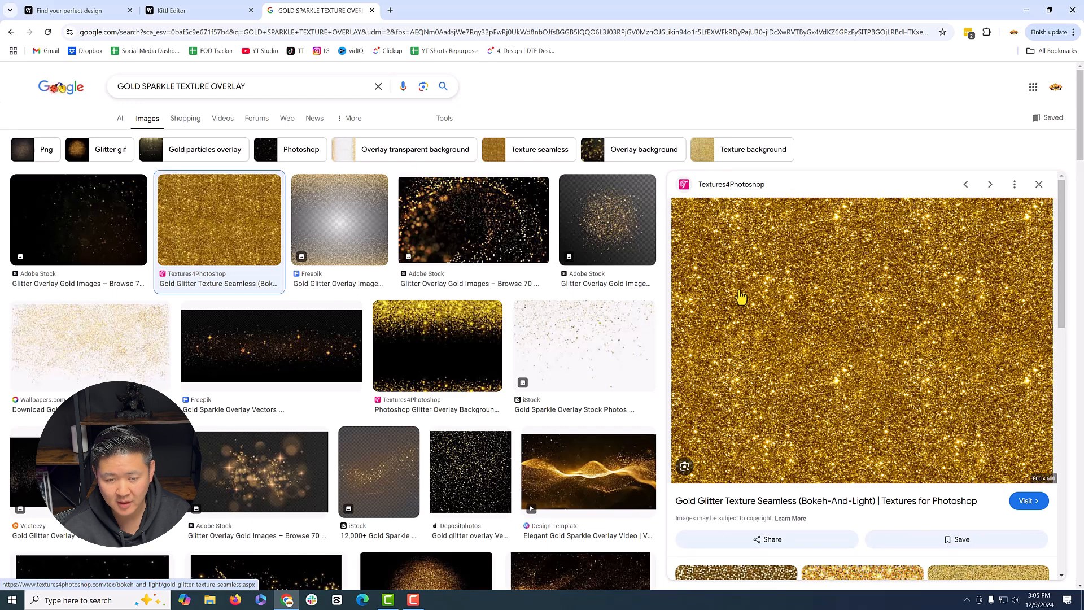
right_click(836, 278)
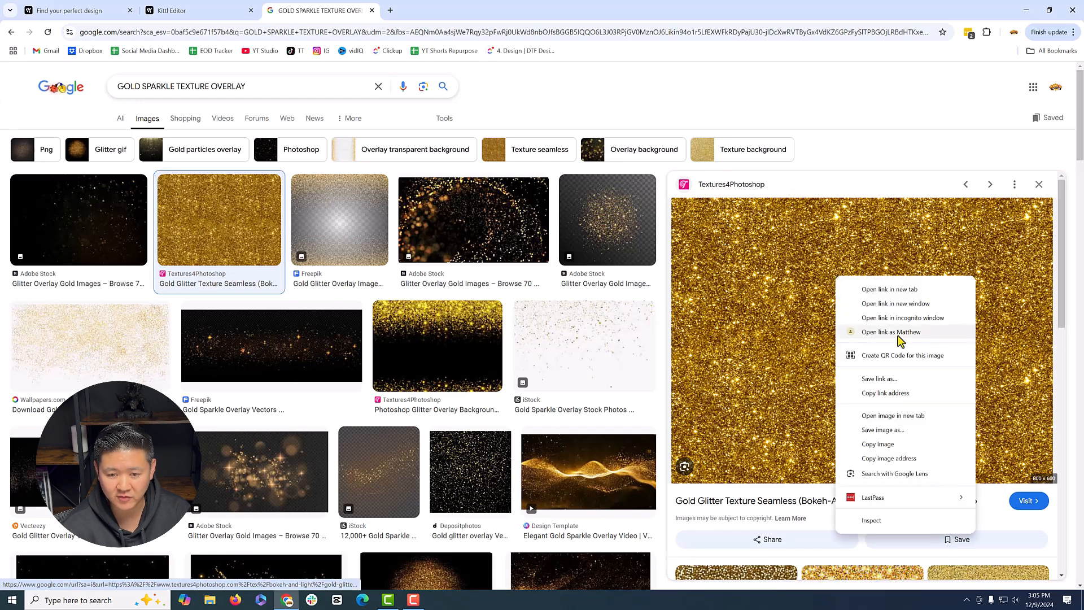
left_click(904, 431)
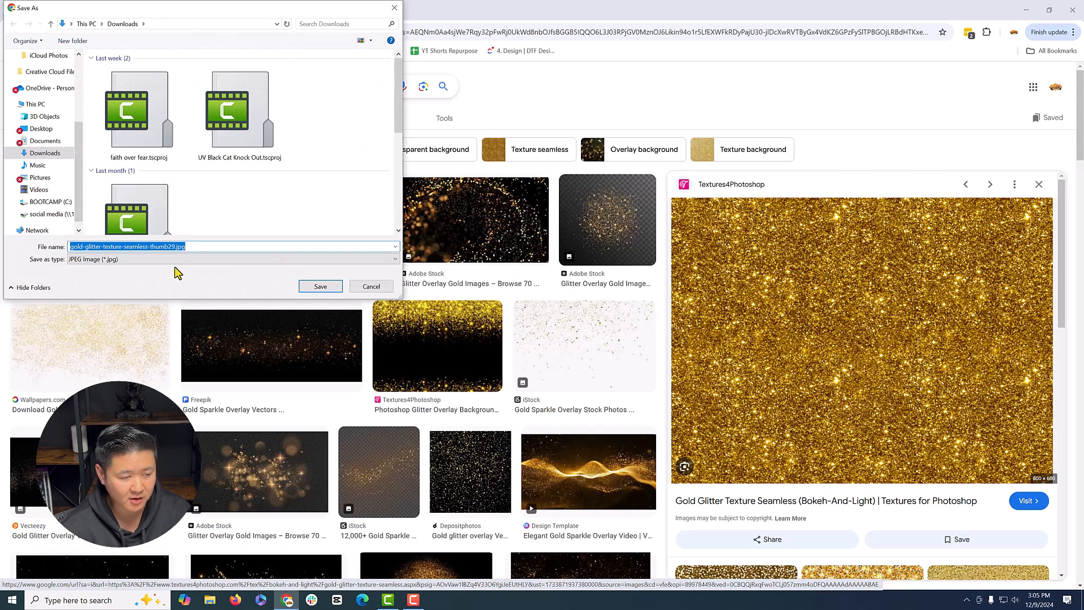
left_click(313, 290)
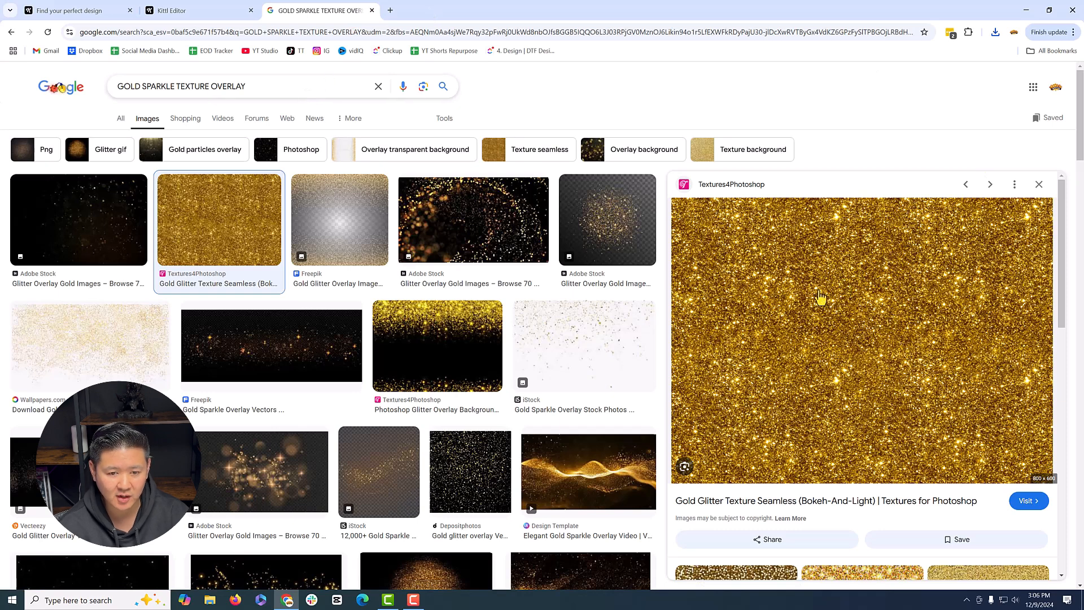
Switch back to the Kittl project and fill the Q mask with gold-glitter-texture-seamless-thumb29.jpg.
left_click(188, 9)
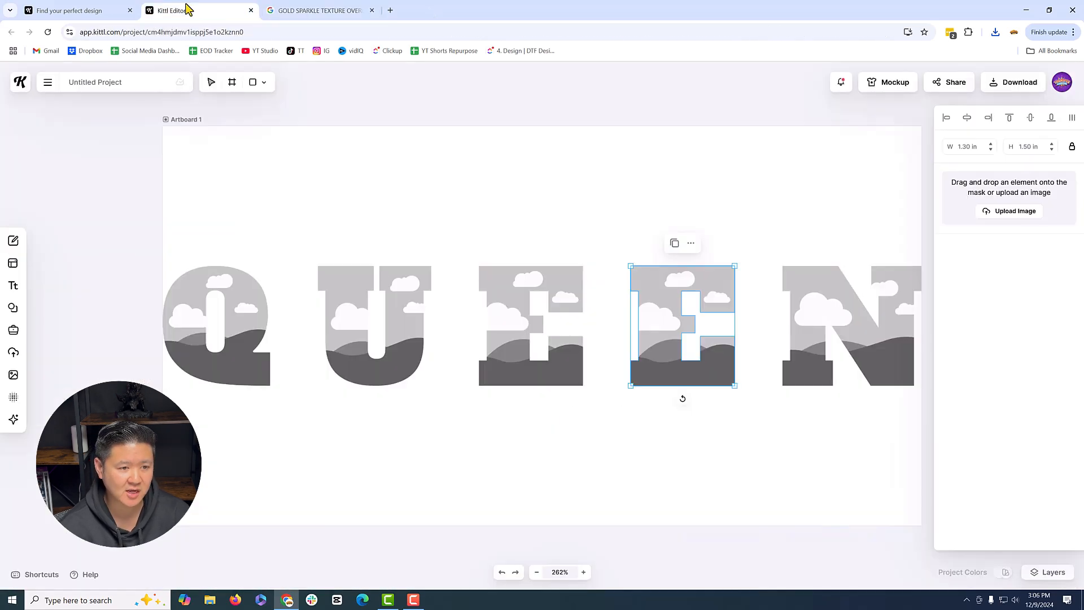
left_click(332, 471)
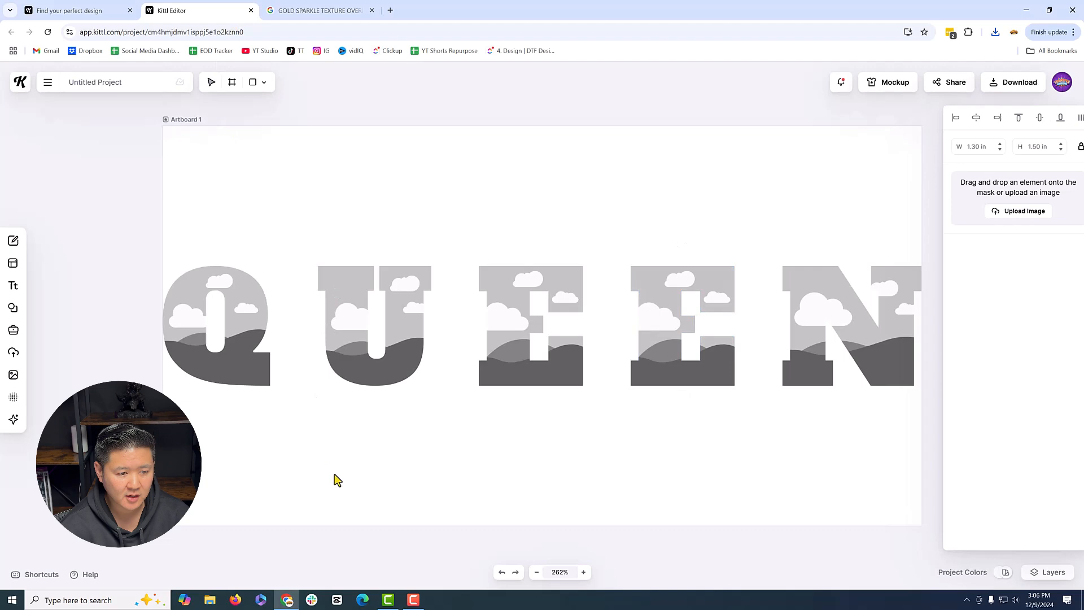
left_click(225, 336)
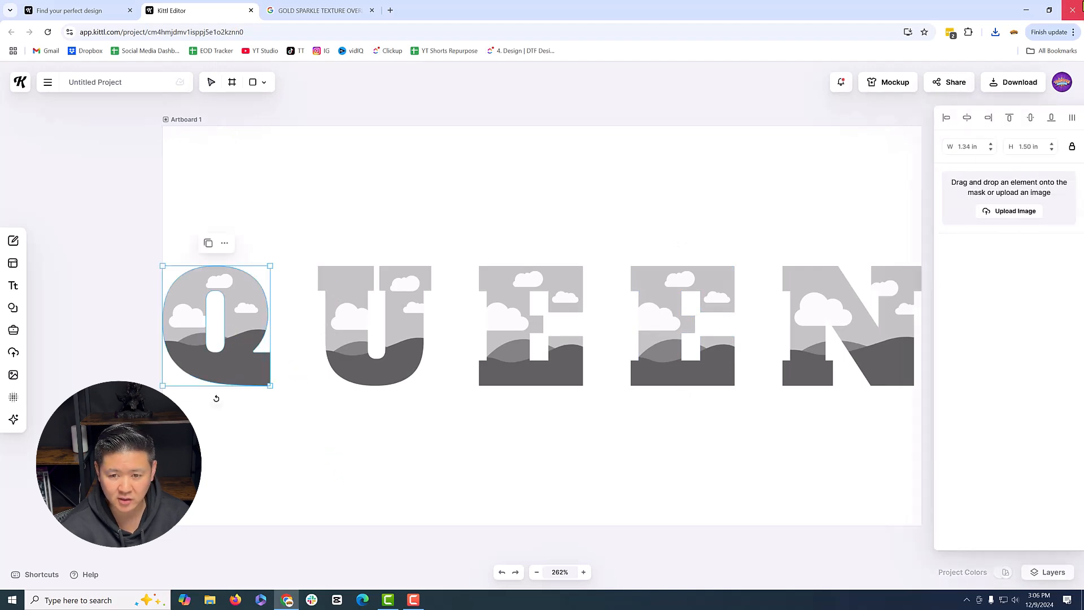
left_click(1024, 216)
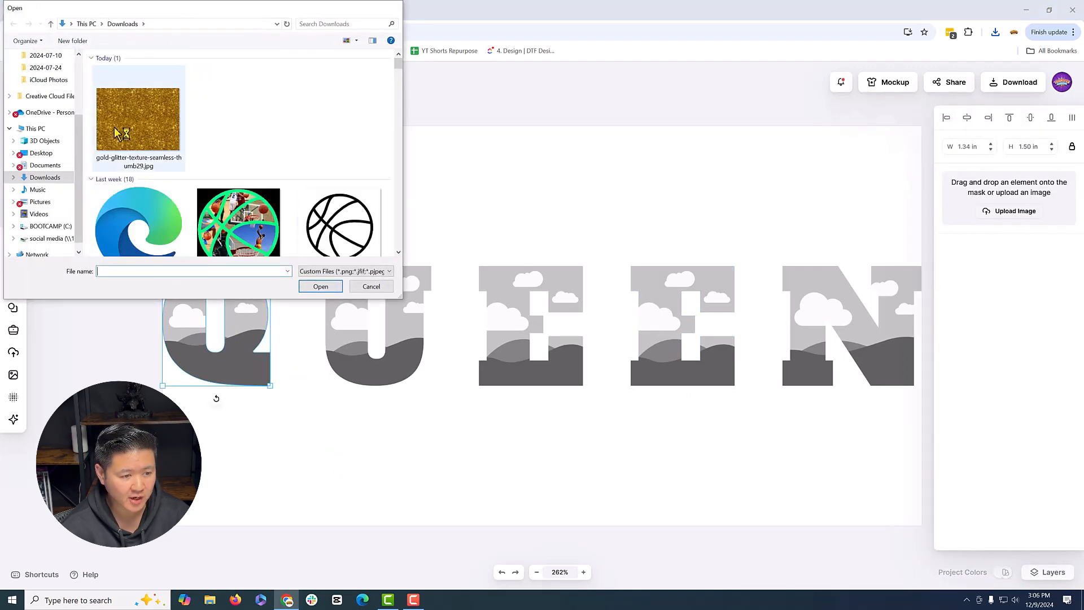
double_click(118, 135)
Try to fill the U mask with the gold glitter image, and cancel an image upload for the first E.
left_click(349, 339)
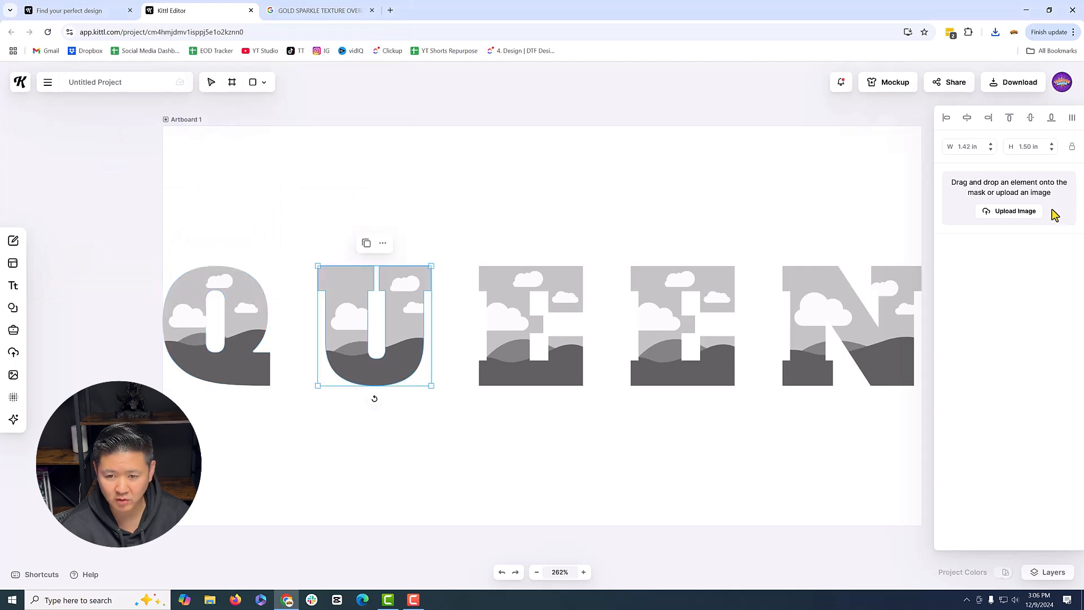
left_click(1008, 221)
double_click(136, 117)
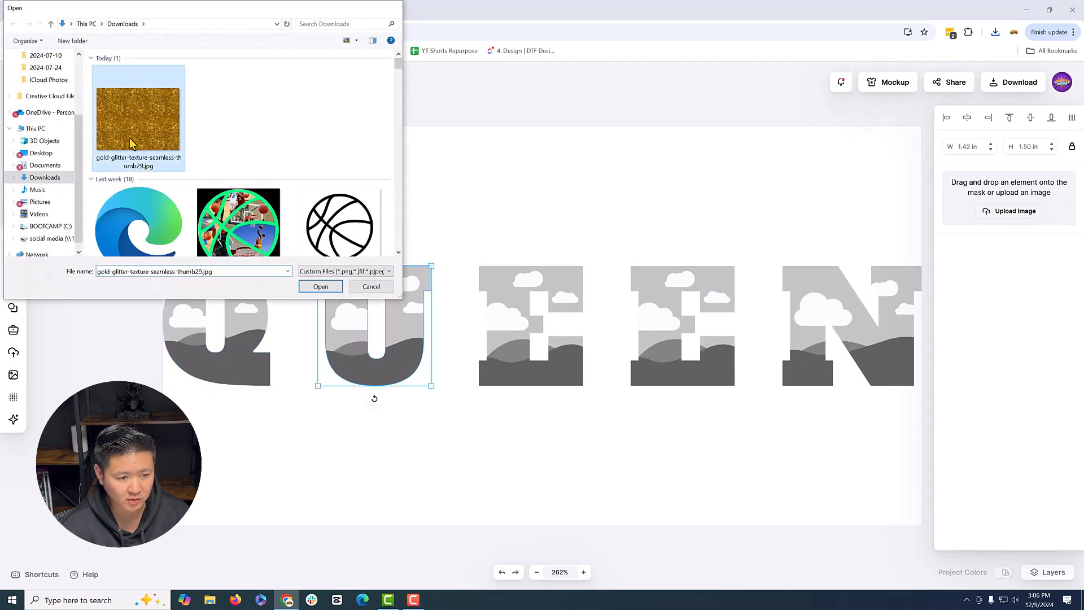
left_click(529, 285)
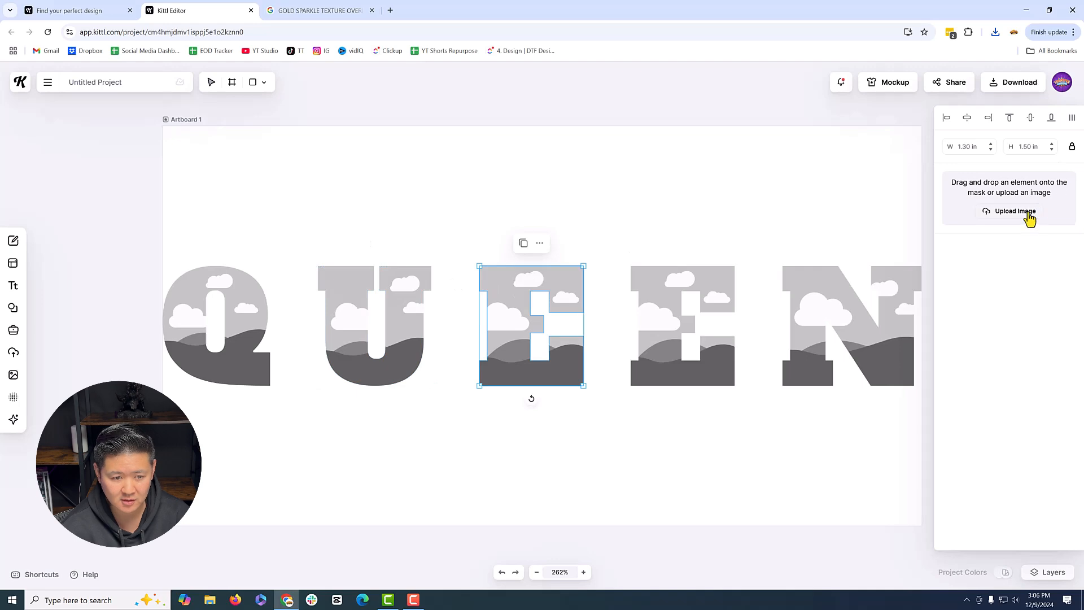
left_click(1026, 216)
left_click(370, 286)
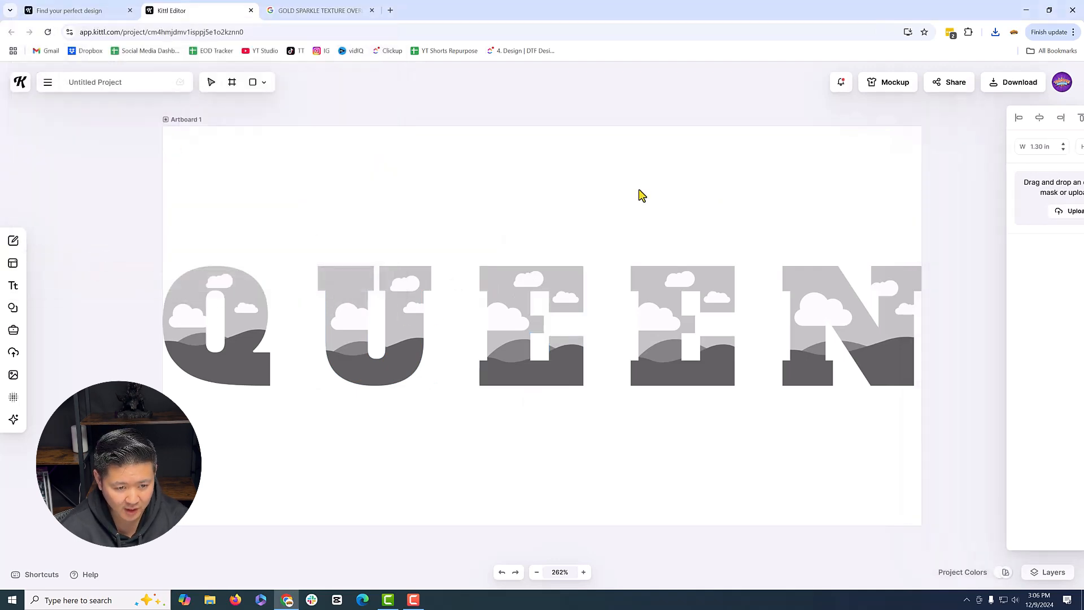
Fill the first E mask with gold-glitter-texture-seamless-thumb29.jpg.
left_click(562, 282)
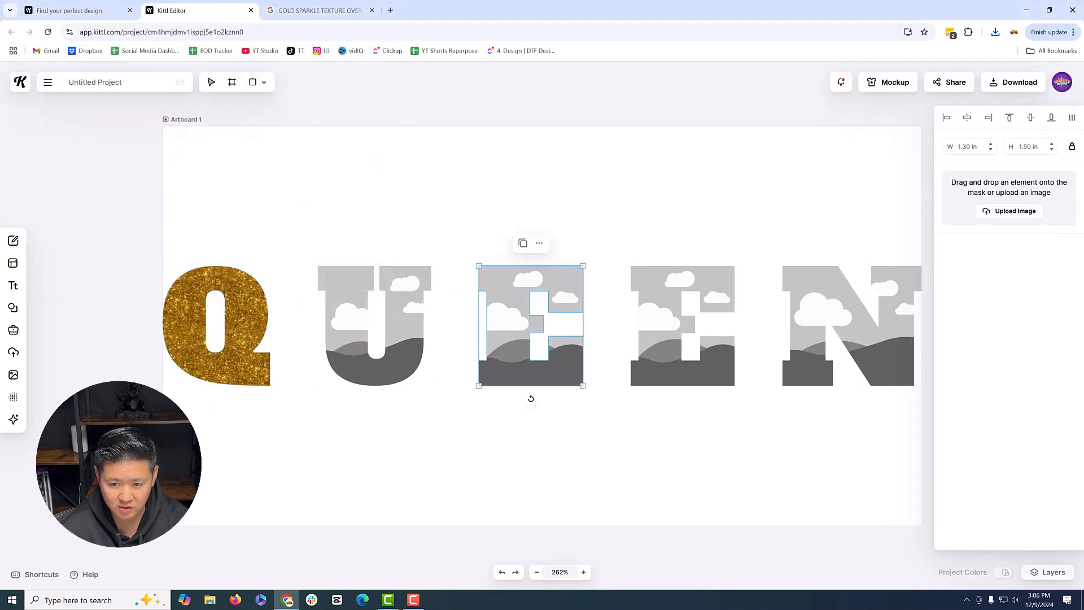
left_click(1023, 216)
double_click(145, 144)
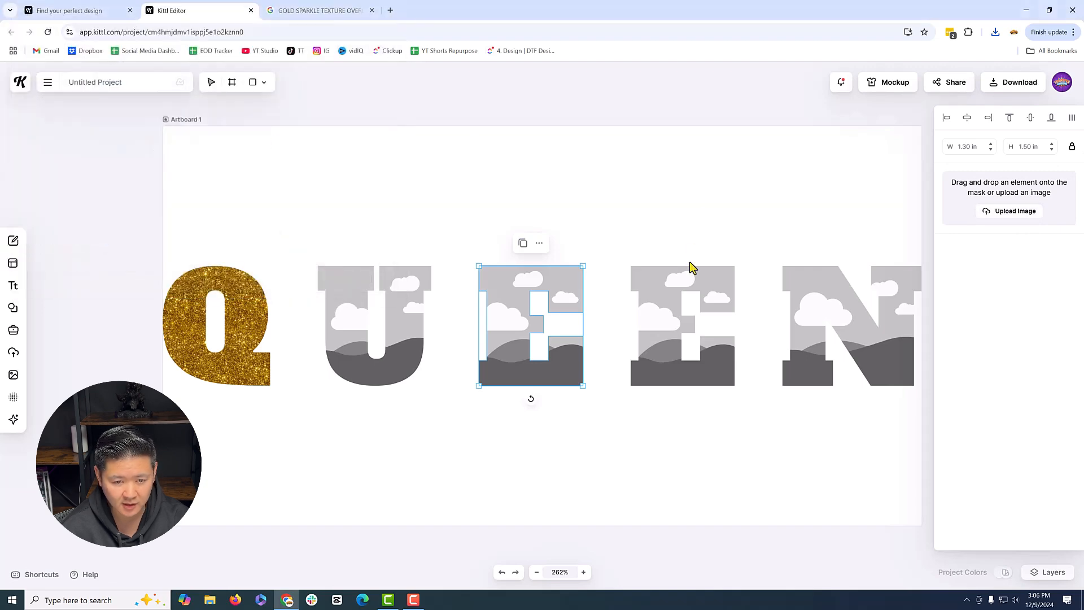
Upload gold-glitter-texture-seamless-thumb29.jpg into the N mask.
left_click(723, 269)
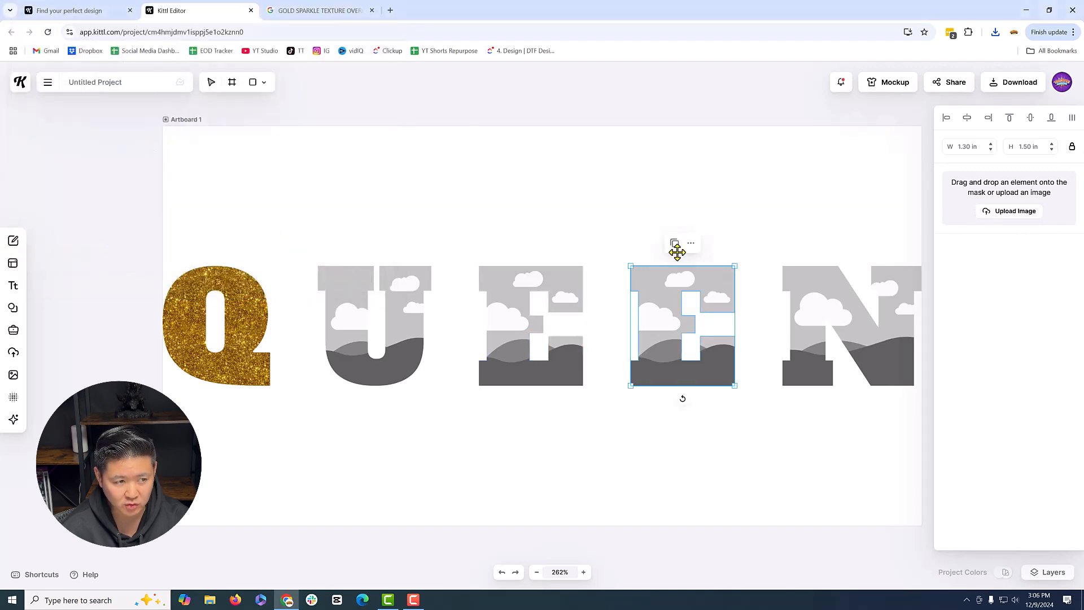
left_click(1028, 211)
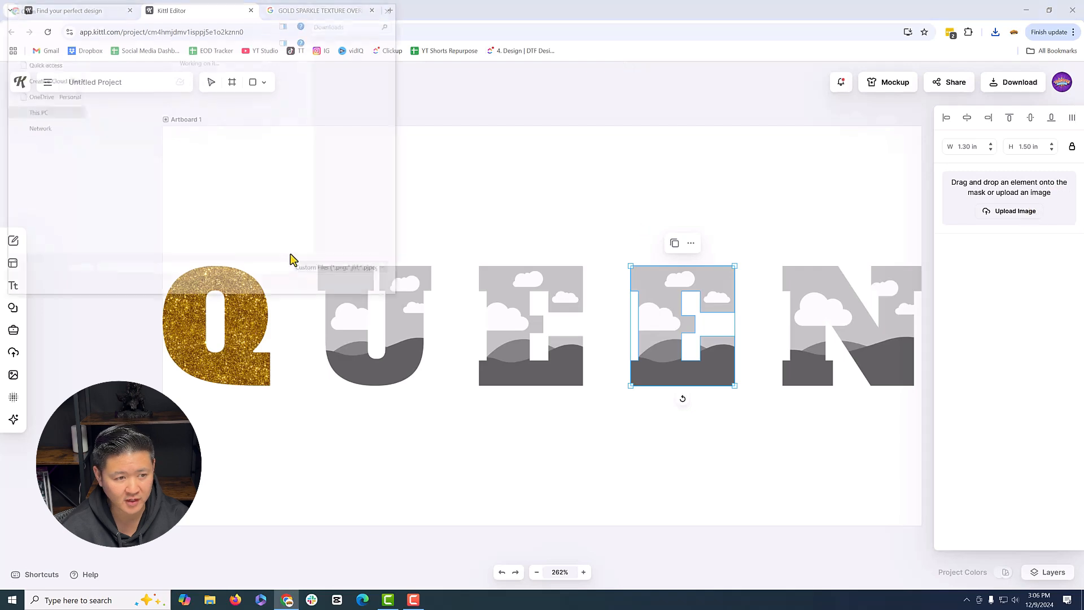
left_click(846, 327)
left_click(1014, 213)
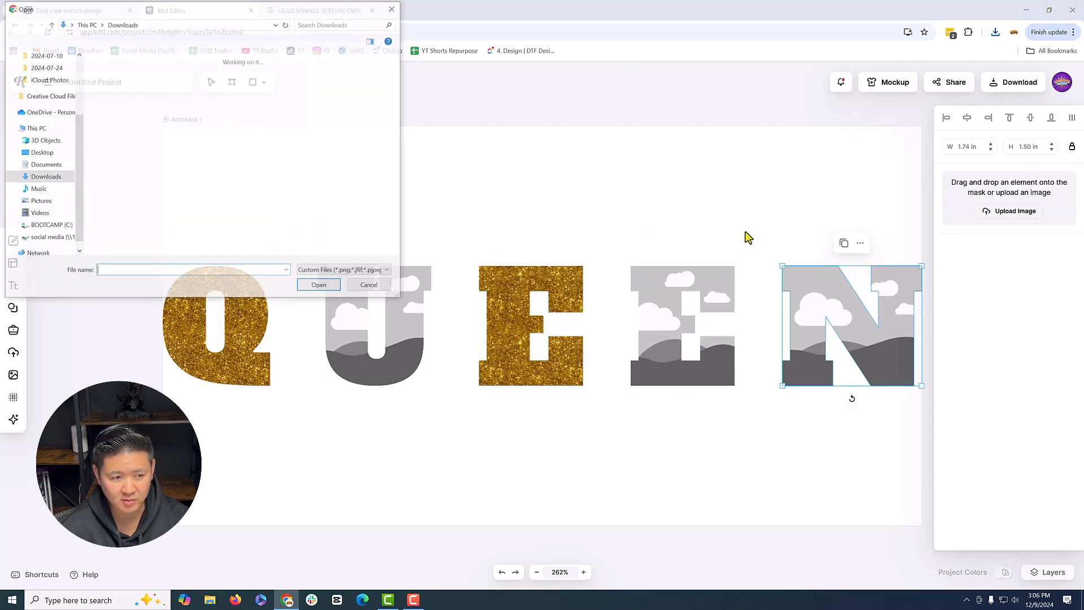
double_click(138, 121)
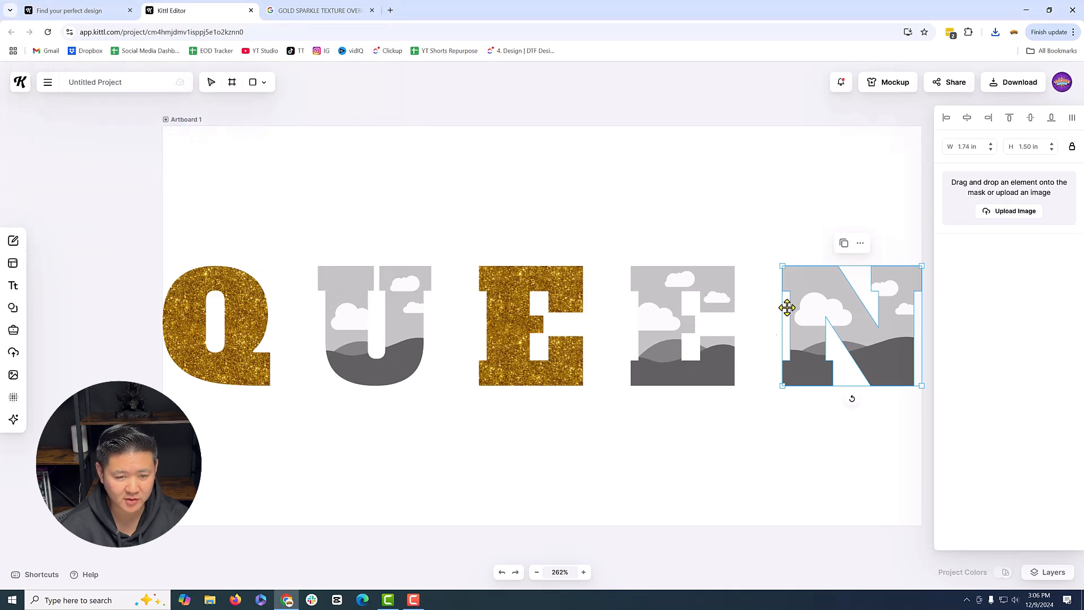
Fill the U mask with gold-glitter-texture-seamless-thumb29.jpg and deselect it.
left_click(413, 359)
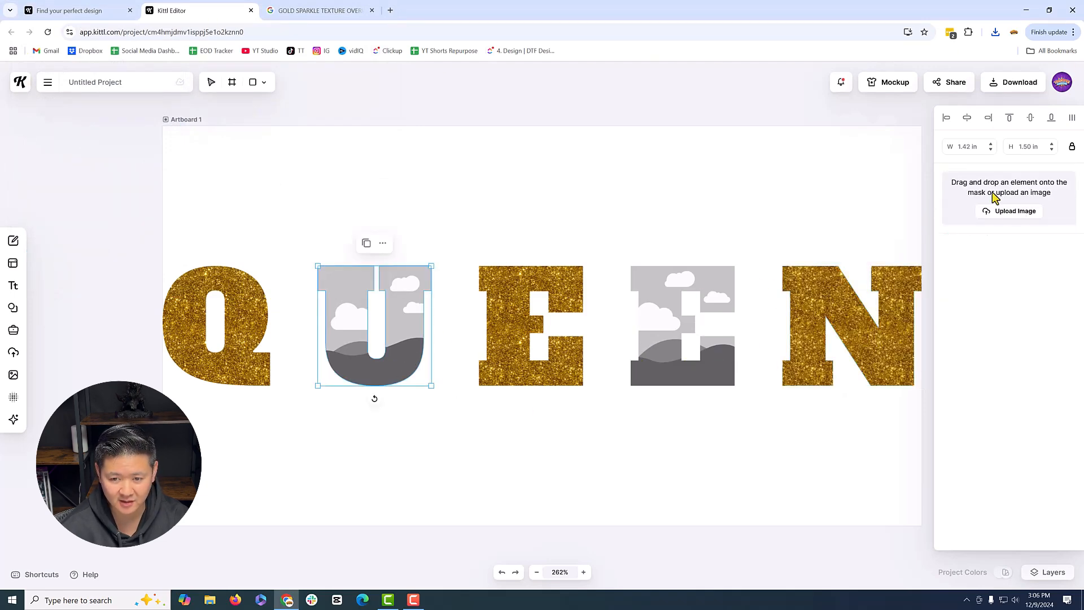
left_click(1008, 210)
double_click(172, 136)
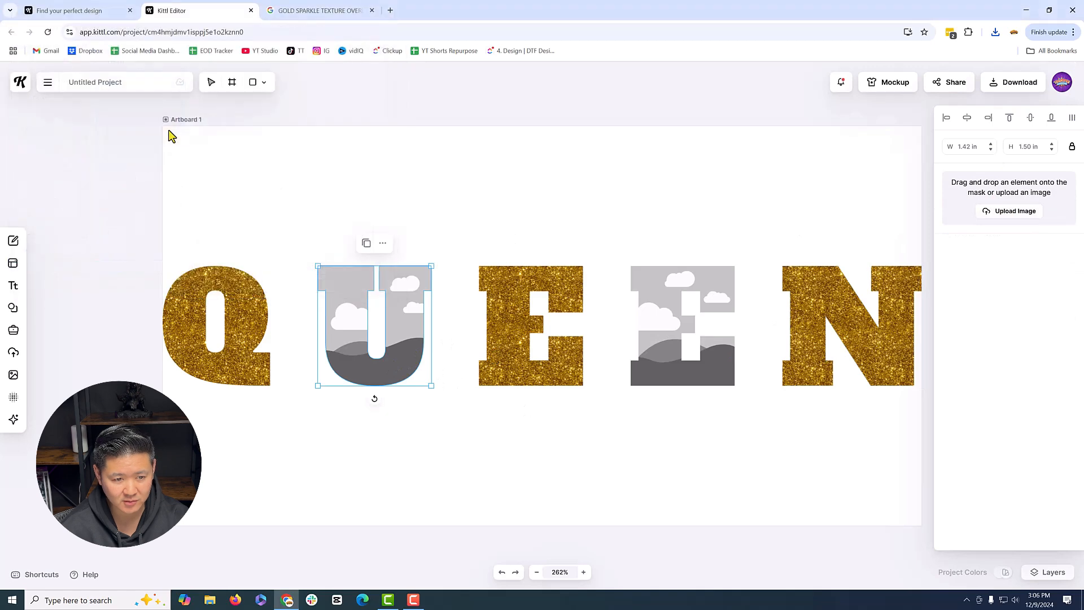
left_click(649, 446)
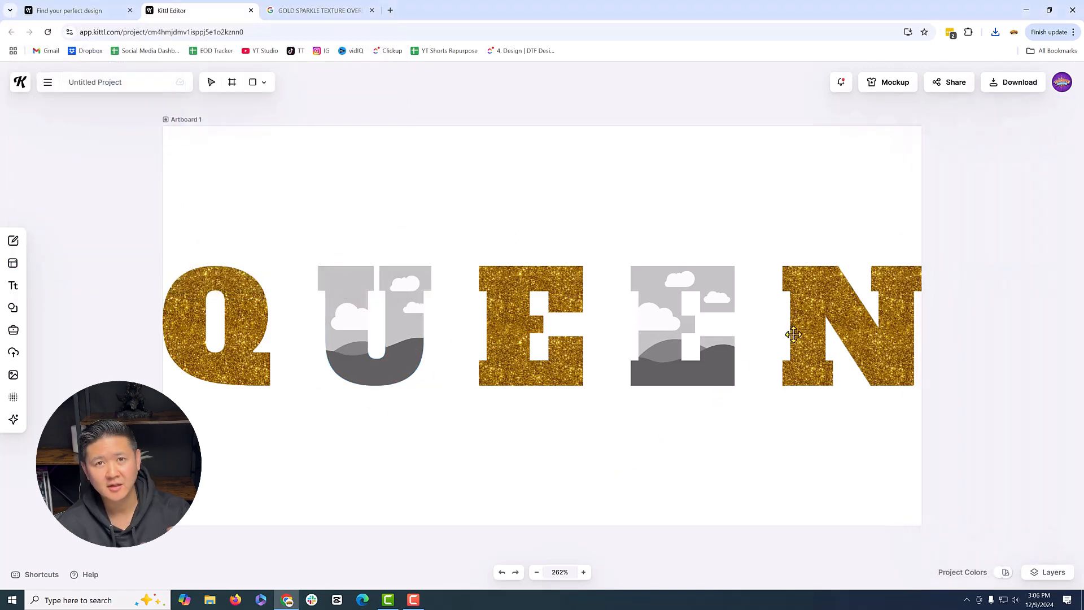
Fill the second E mask with the same gold glitter image and clear the selection.
left_click(687, 328)
left_click(1007, 211)
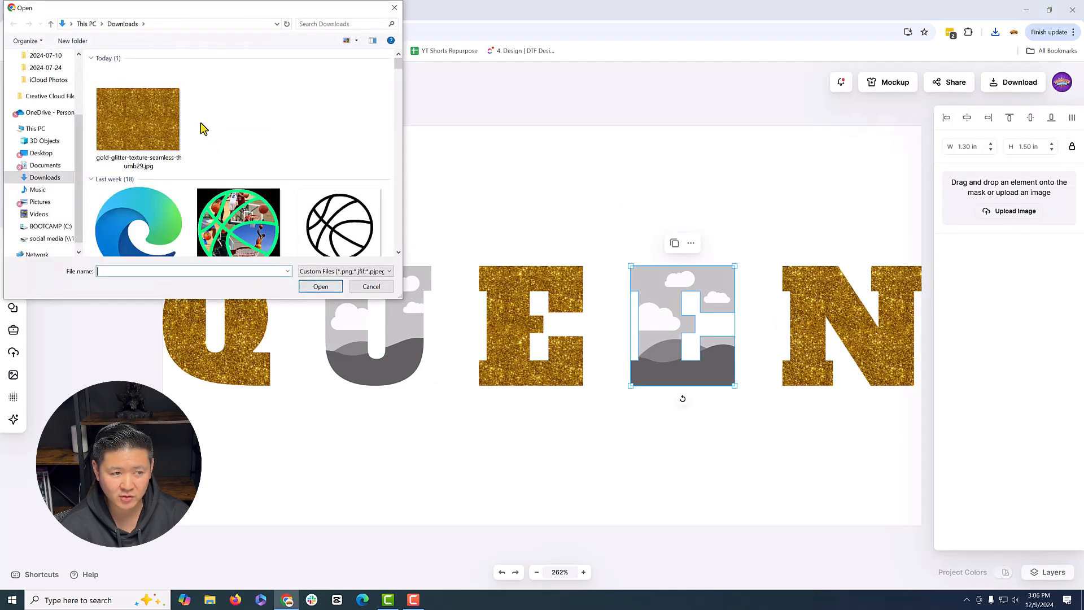
double_click(158, 136)
left_click(802, 163)
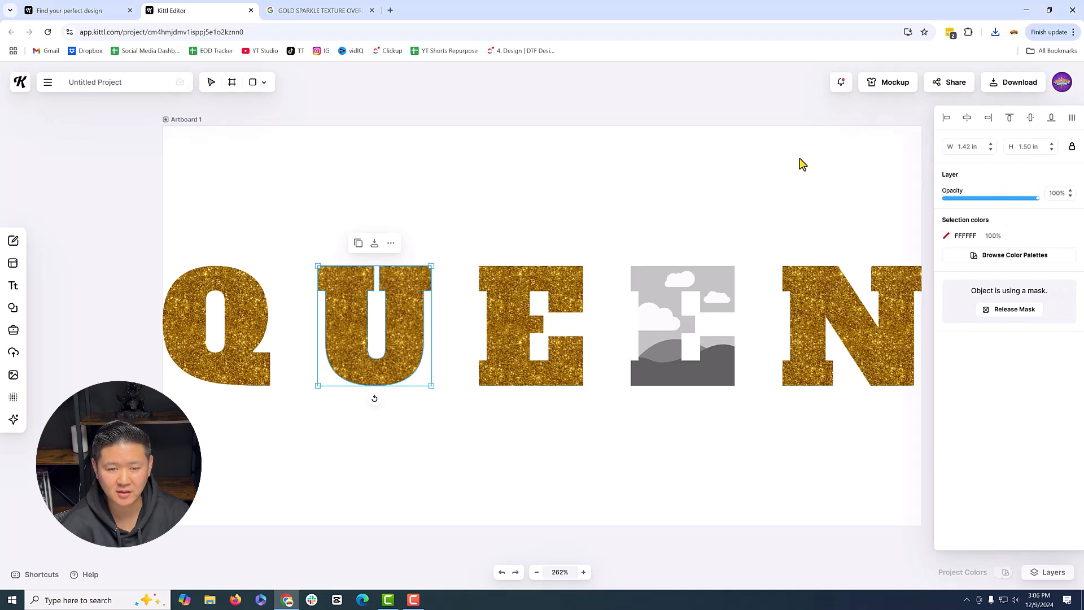
left_click(591, 464)
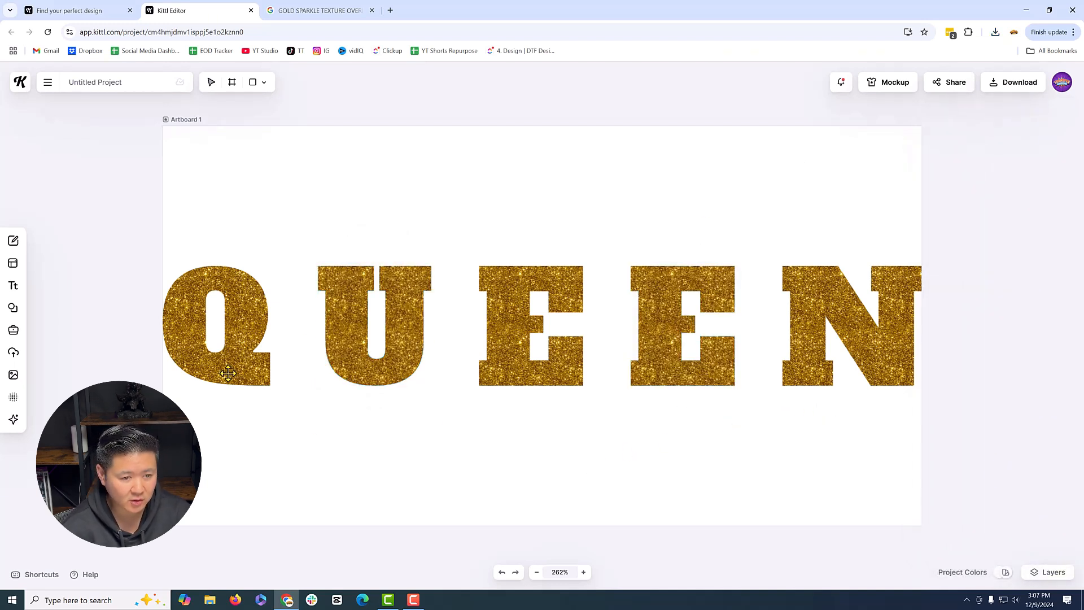
Enlarge the glitter image inside the Q mask and reposition it within the letter.
left_click(244, 308)
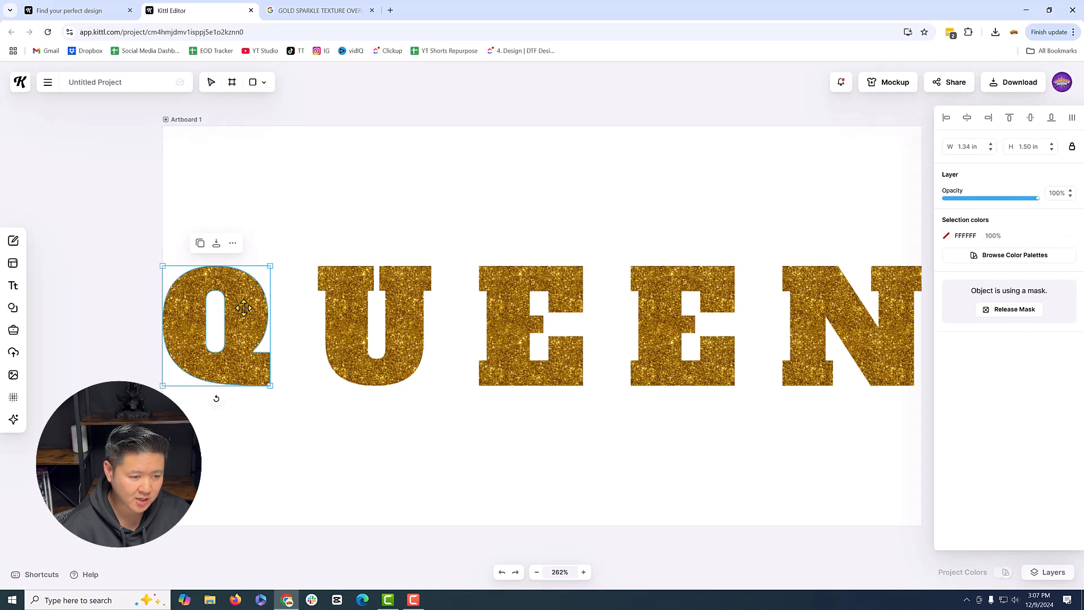
double_click(244, 308)
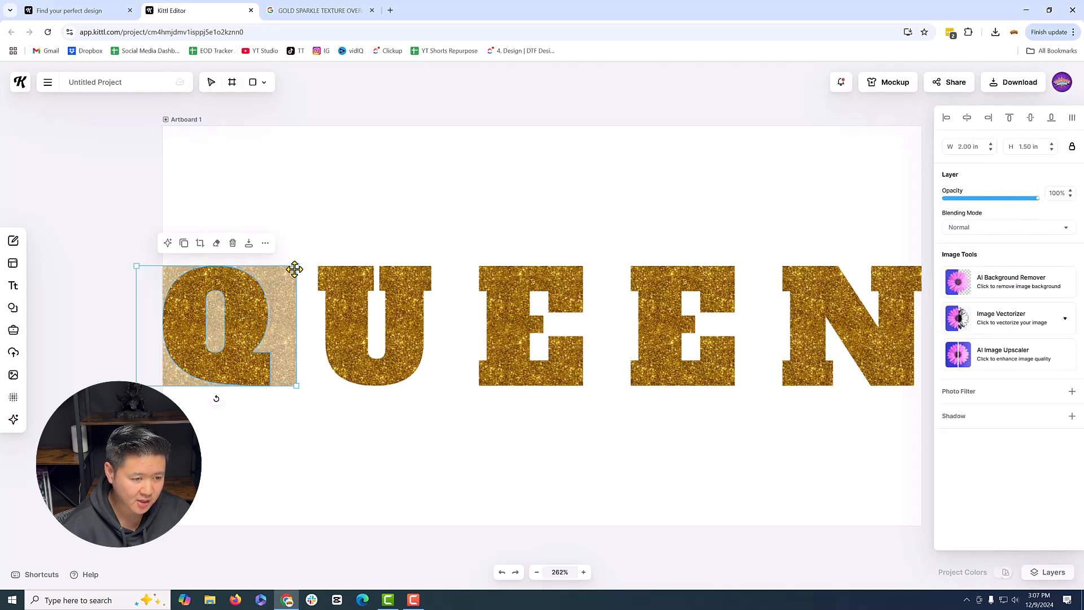
left_click_drag(310, 253, 348, 258)
left_click_drag(279, 279, 279, 293)
left_click(416, 174)
Enlarge the glitter image inside the U mask so its pattern differs from the neighbouring letters.
left_click(351, 293)
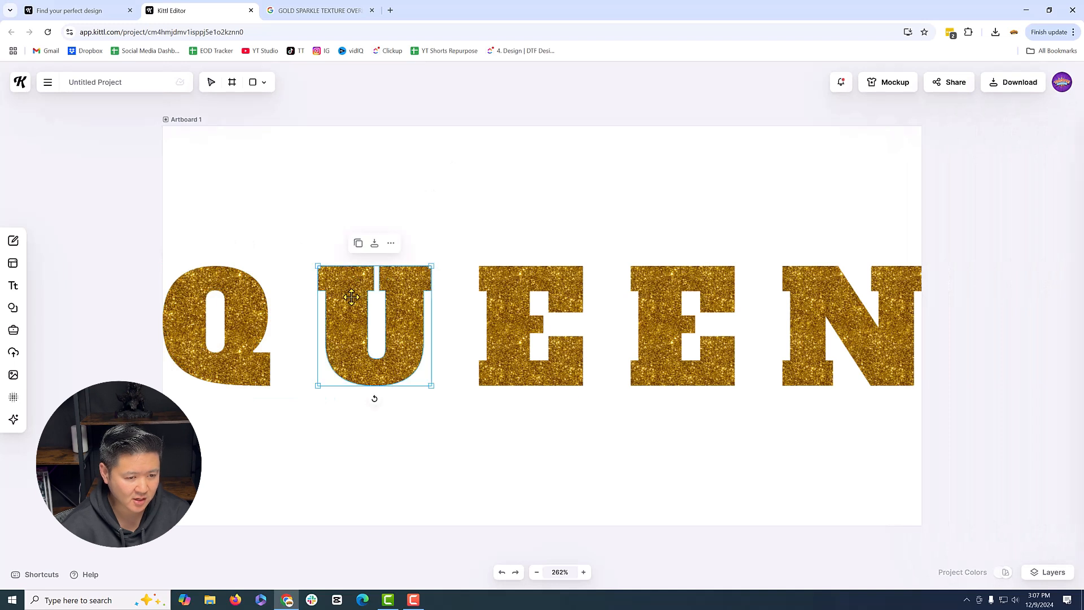
double_click(411, 289)
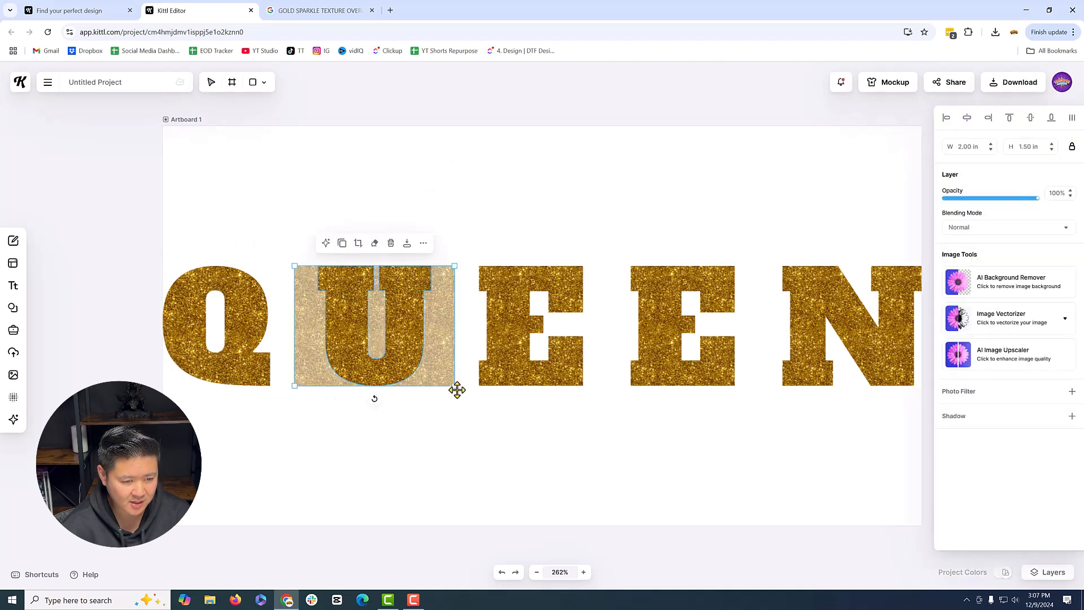
left_click_drag(455, 388, 474, 441)
key("Escape")
Nudge the first E back into its place in the row and enlarge the glitter image inside its mask.
left_click(528, 276)
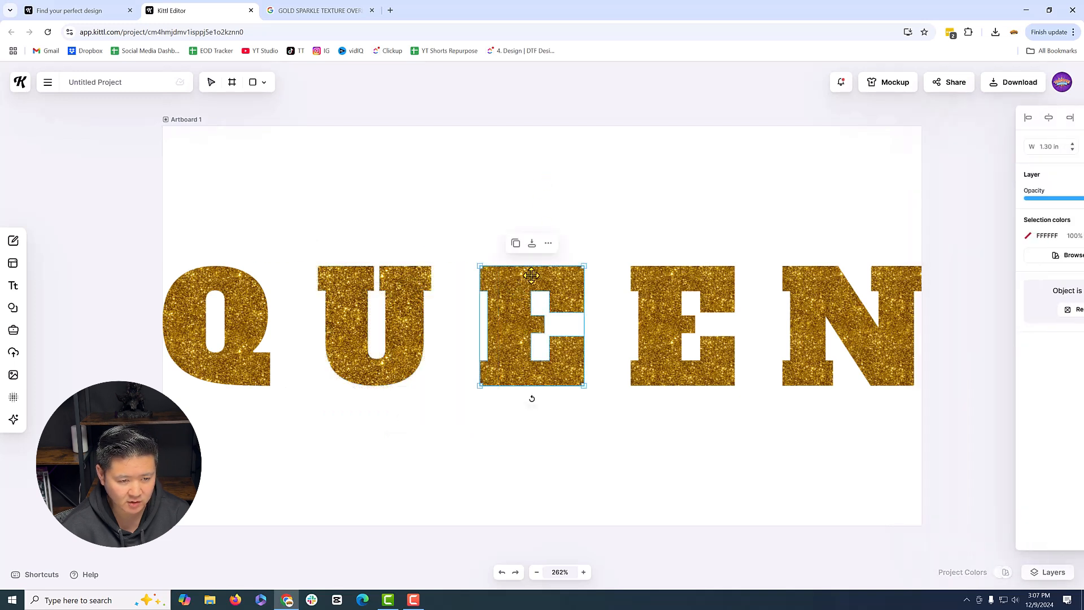
key("Left")
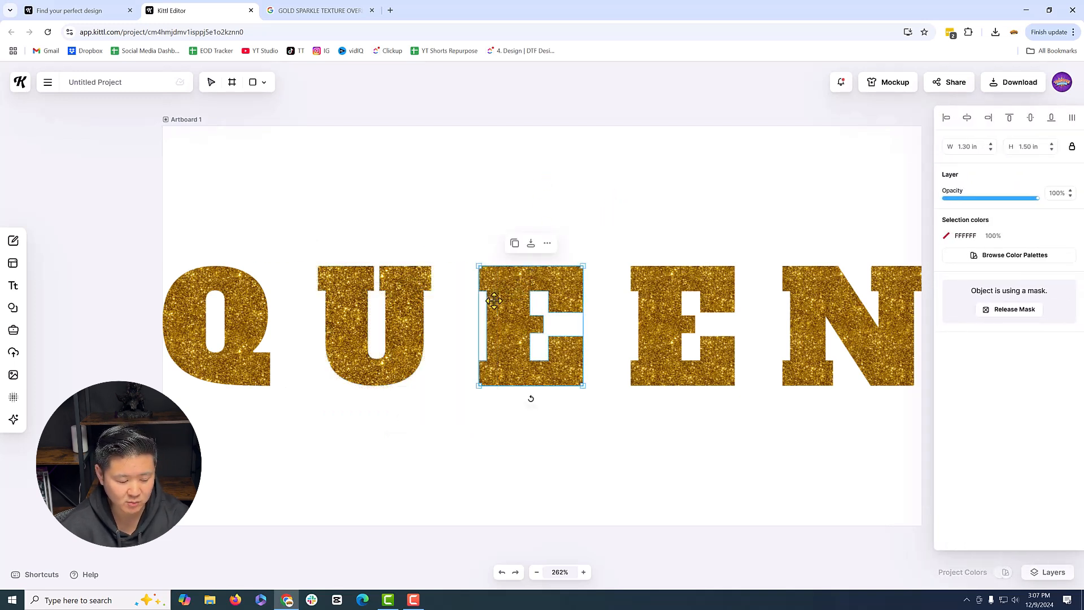
double_click(541, 306)
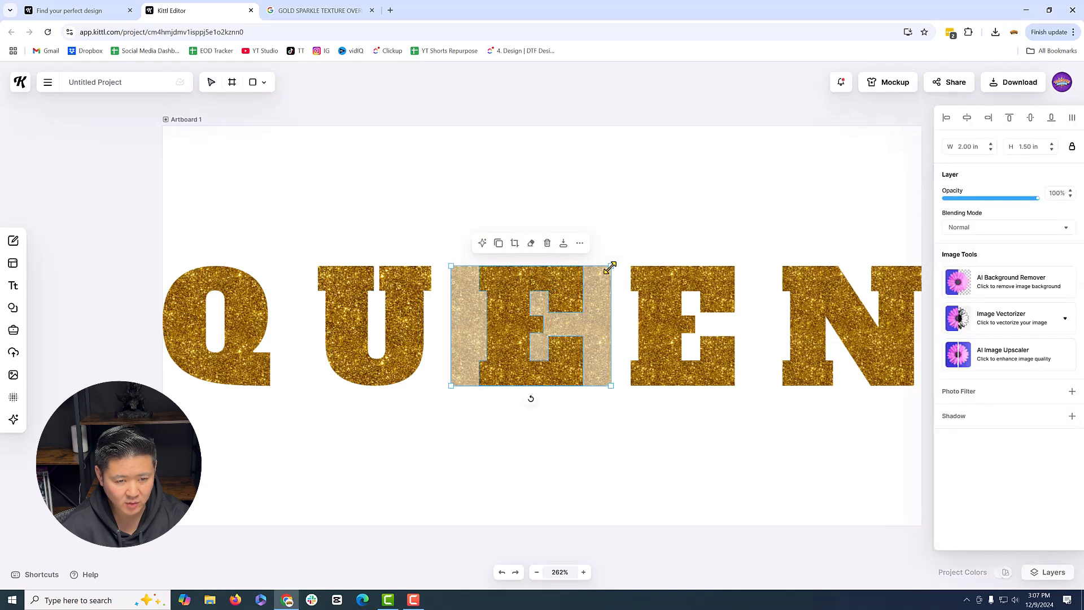
left_click_drag(610, 261, 645, 239)
left_click(642, 198)
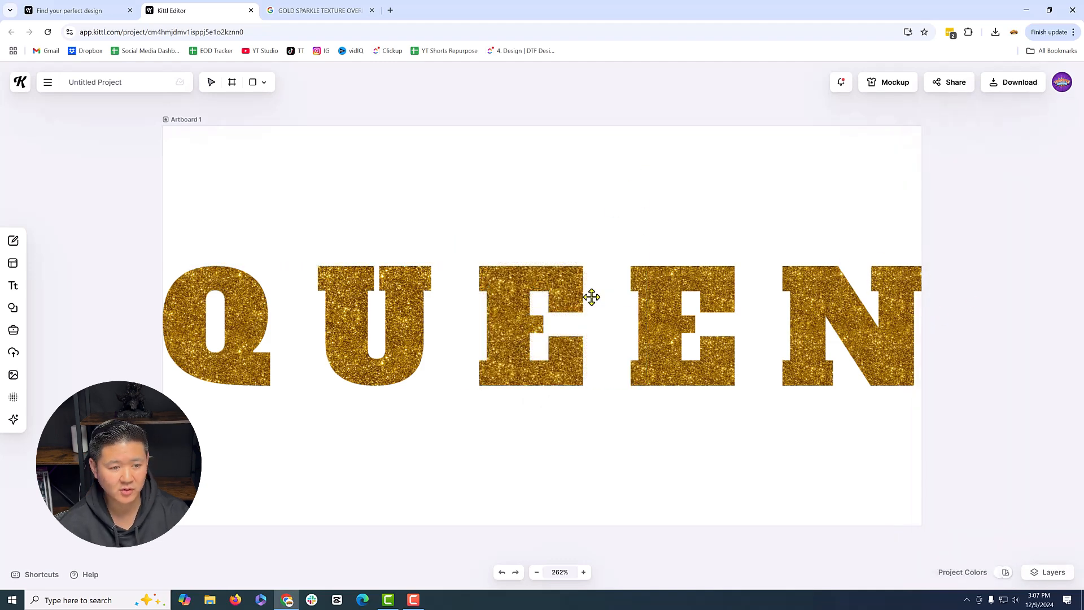
Download Artboard 1 as a 9.5 × 5 in PNG at resolution 300 with the background removed.
left_click(1008, 84)
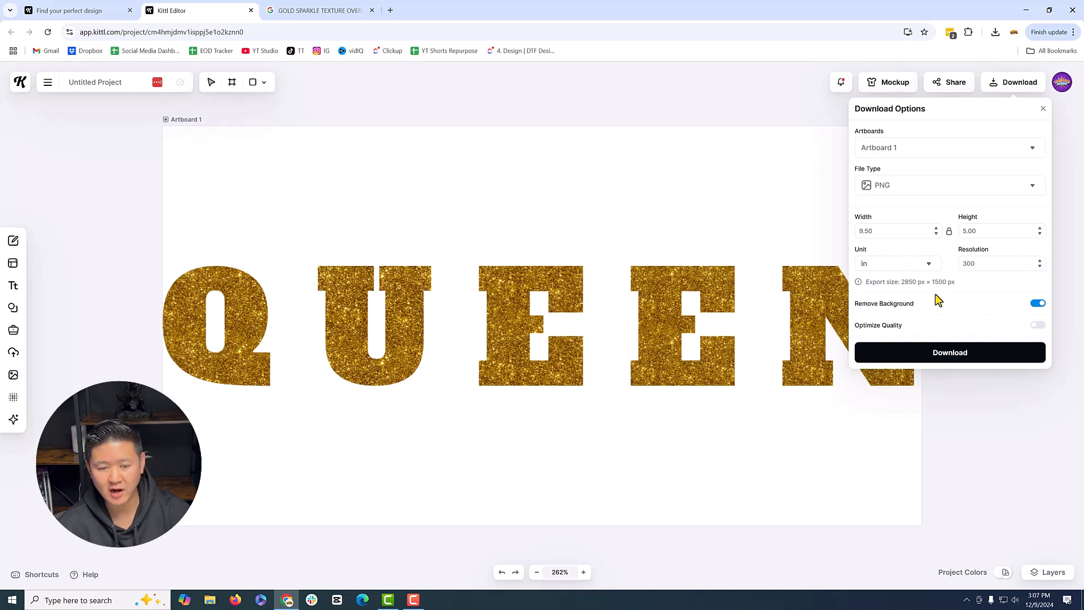
left_click(987, 358)
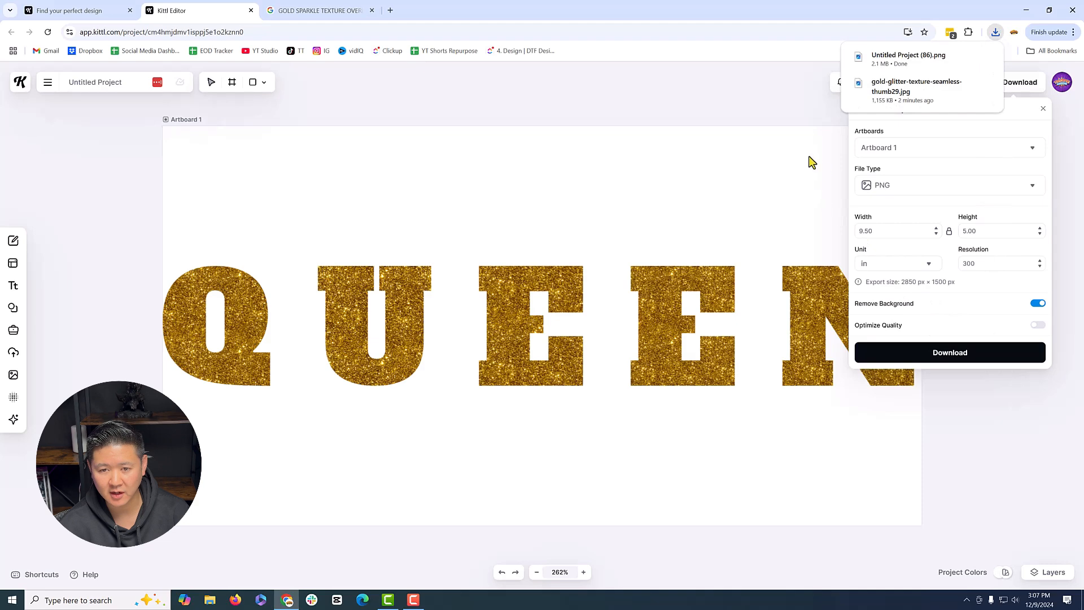
left_click(690, 215)
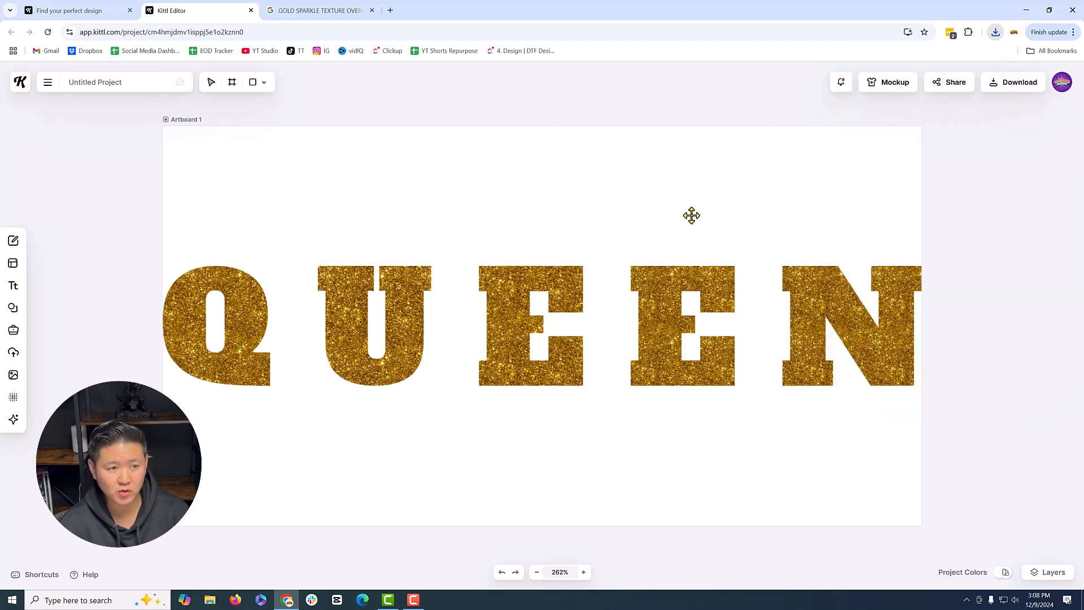
Go to transfersuperstars.com in a new browser tab and launch its DTF Gang Sheet Builder Pro with a 22 in X 12 in sheet.
left_click(390, 10)
type("tra")
key("Return")
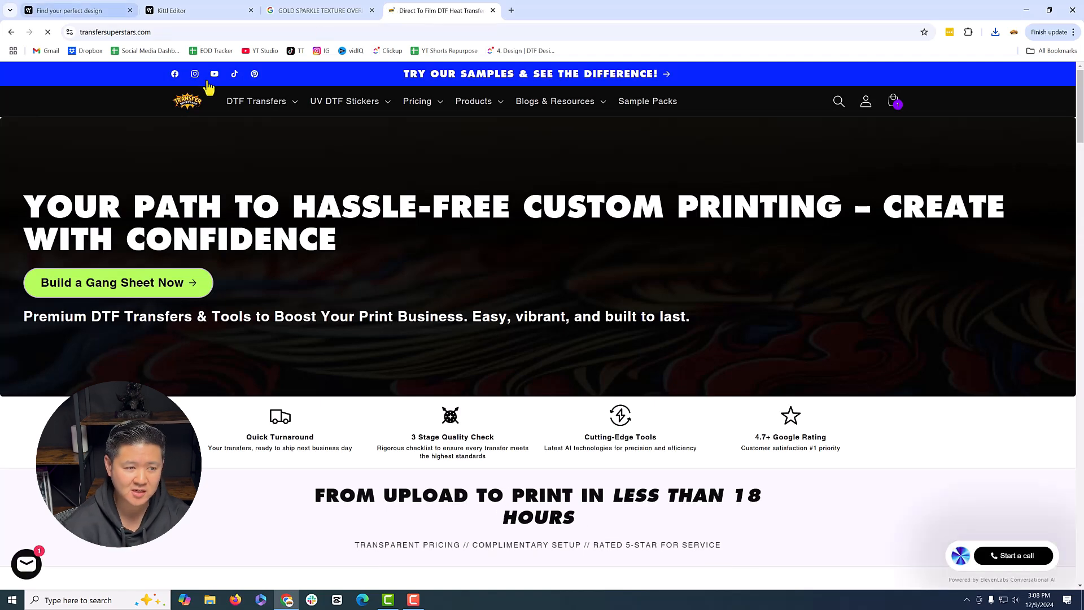
left_click(266, 103)
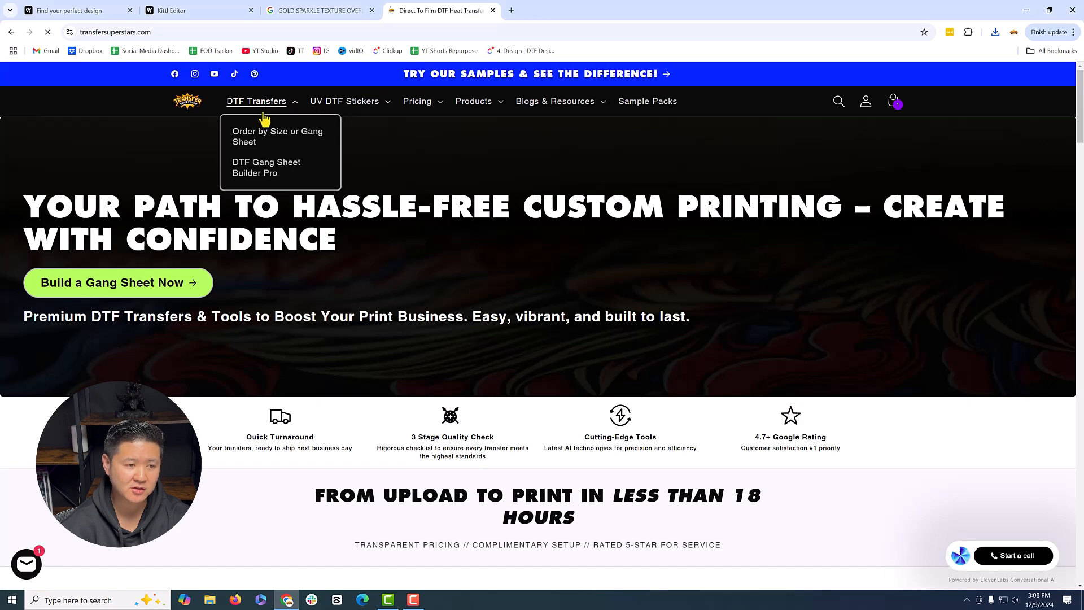
left_click(250, 178)
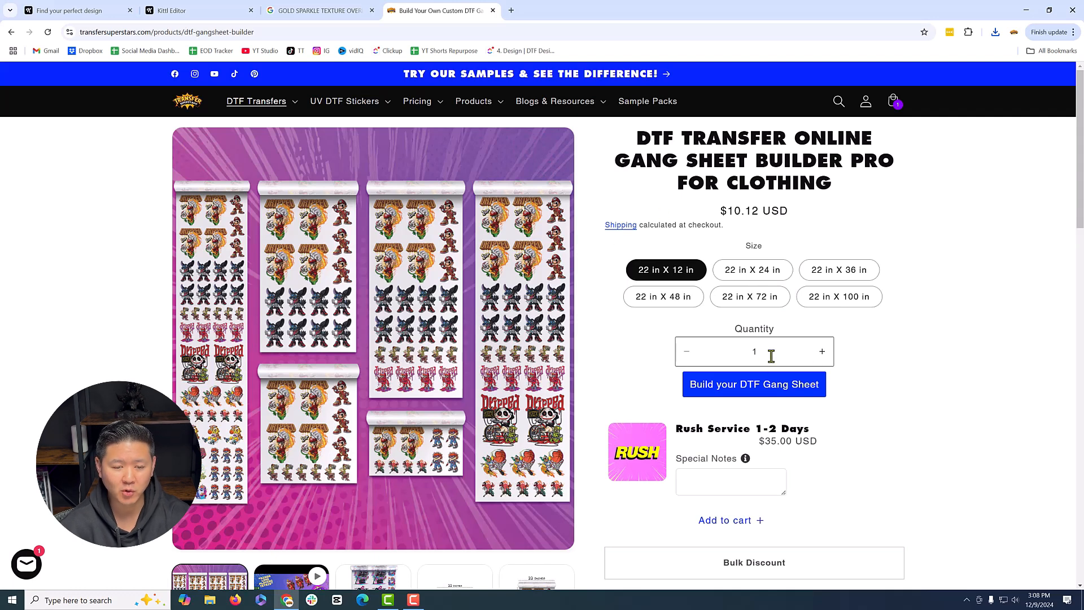
left_click(784, 391)
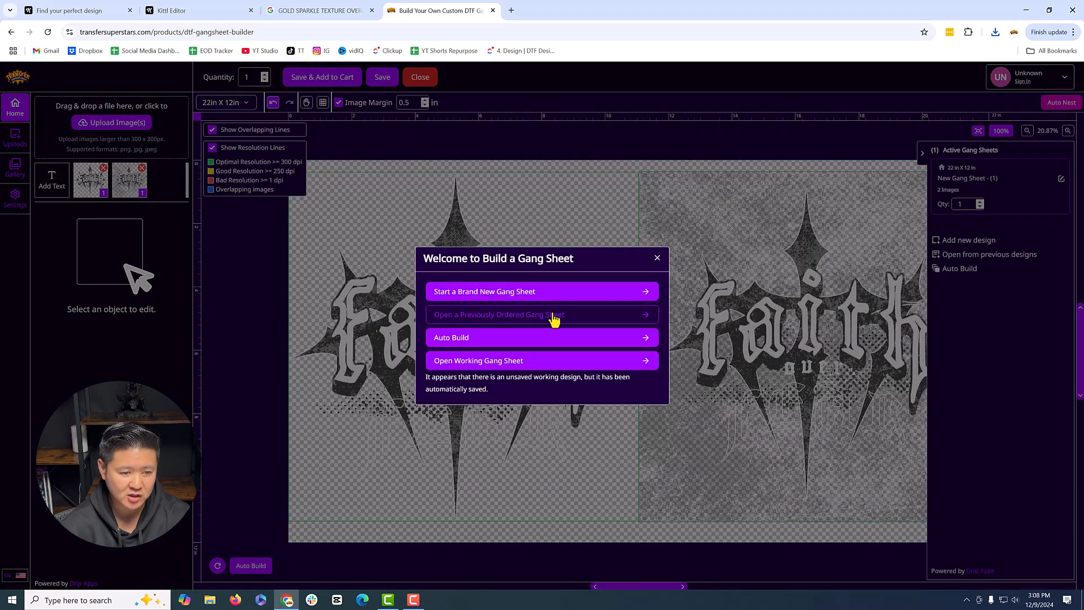
Start a brand new gang sheet, saving the unsaved working design under the name "Gold Glitter 2024-12-09".
left_click(536, 298)
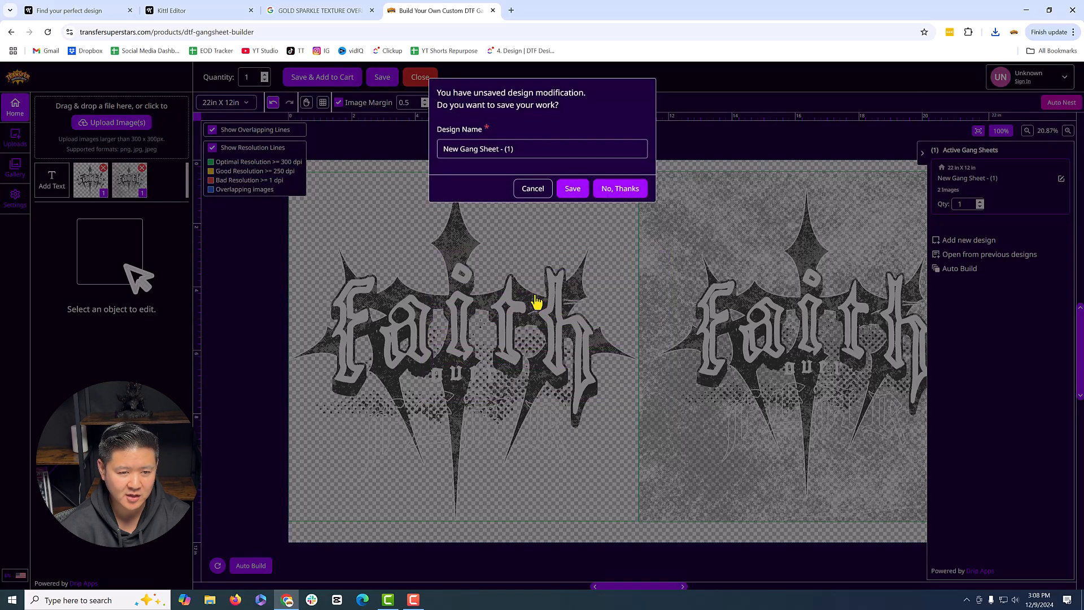
type("Gold Glitter 2024-12-09")
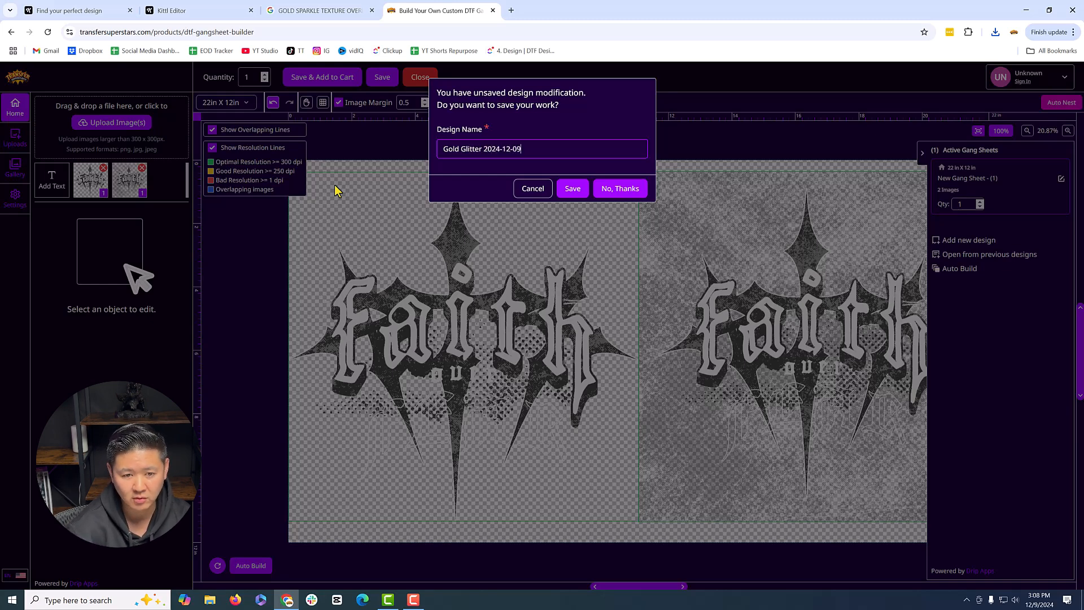
left_click(572, 190)
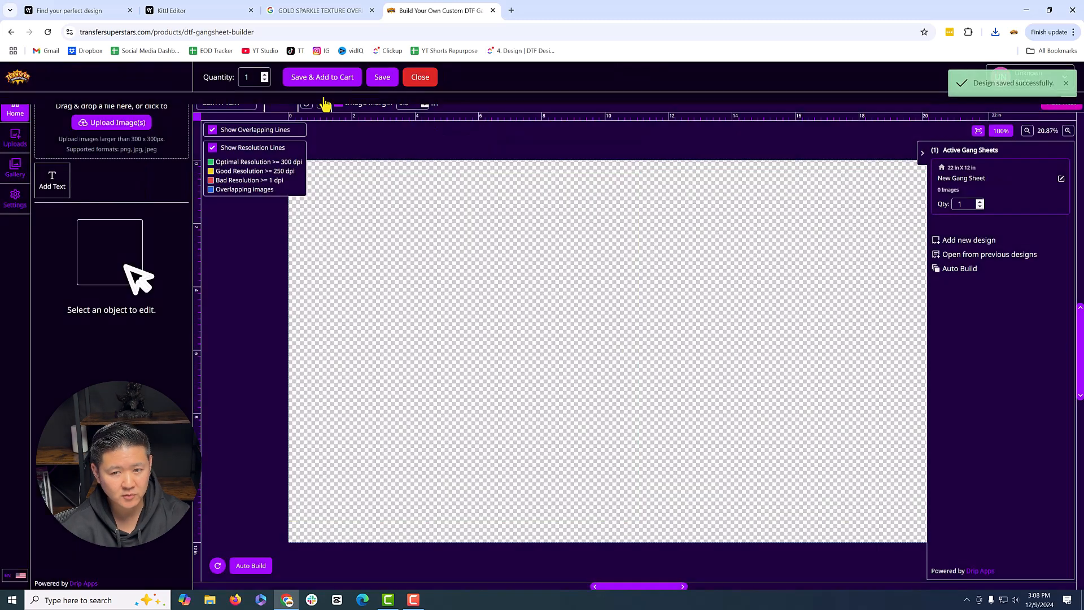
left_click(116, 124)
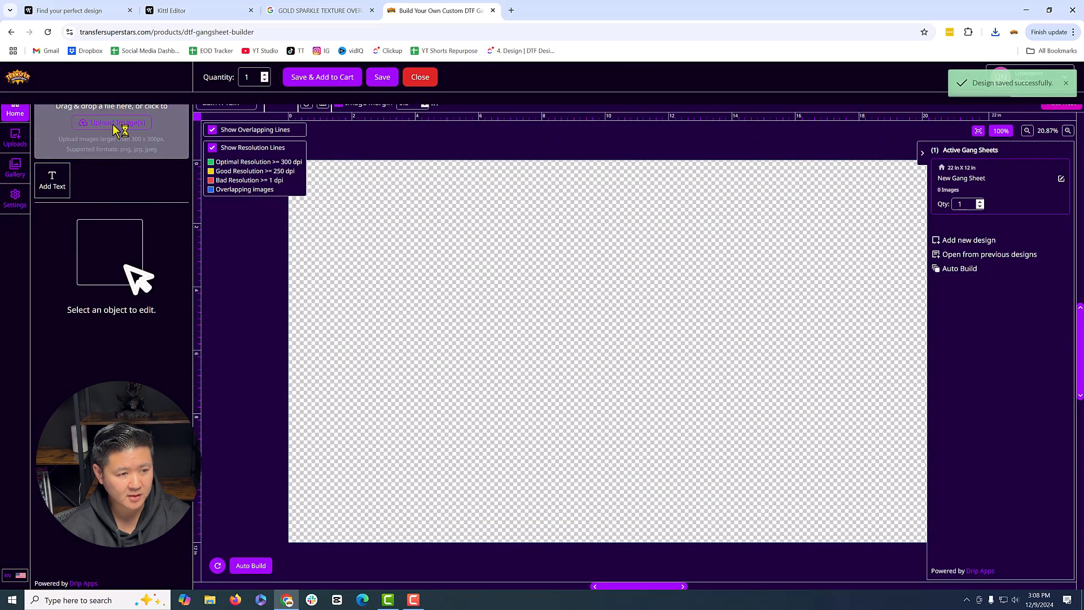
double_click(167, 144)
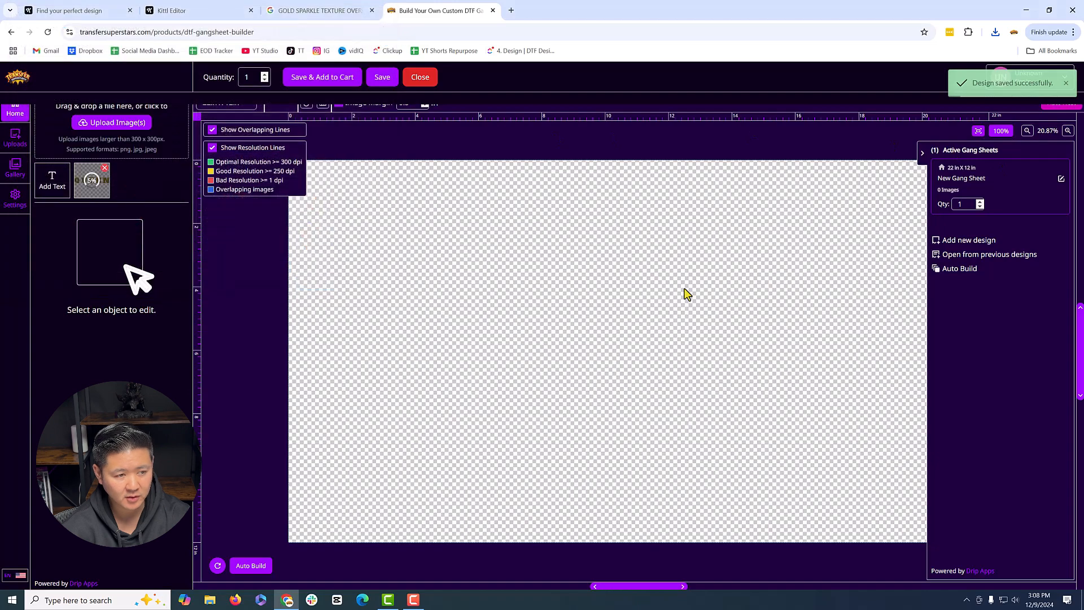
left_click(102, 168)
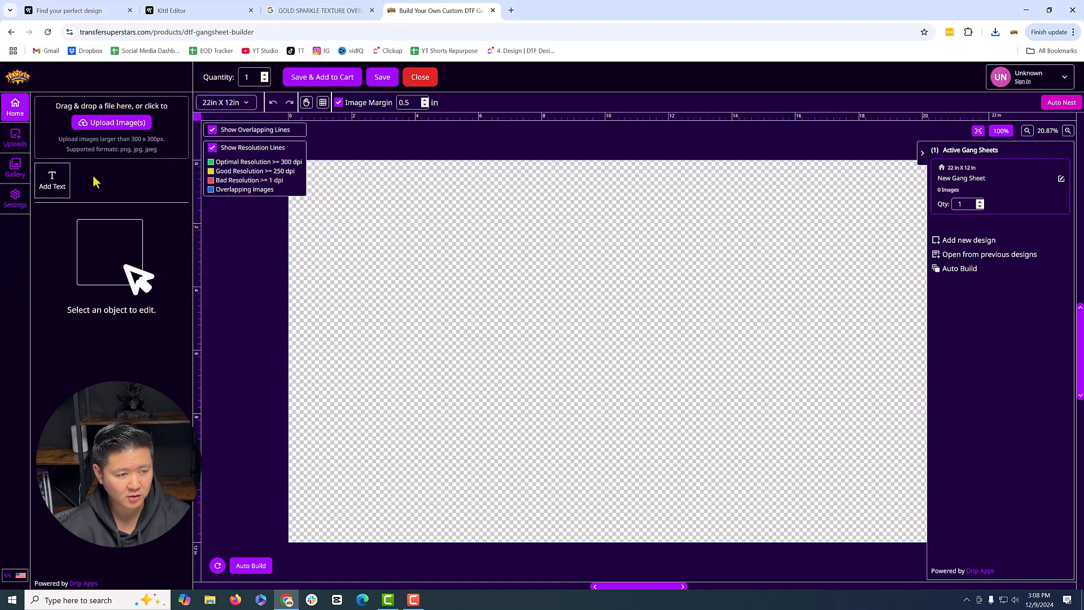
Upload the QUEEN design "Untitled Project (86).png" from Downloads and place it on the gang sheet.
left_click(113, 123)
left_click(103, 135)
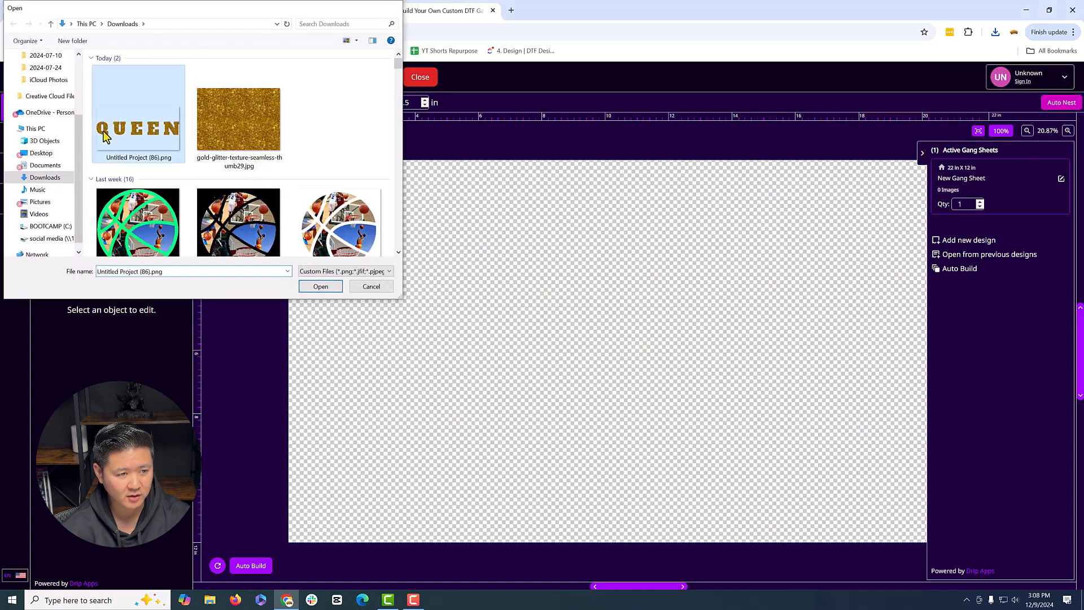
double_click(103, 134)
left_click(105, 198)
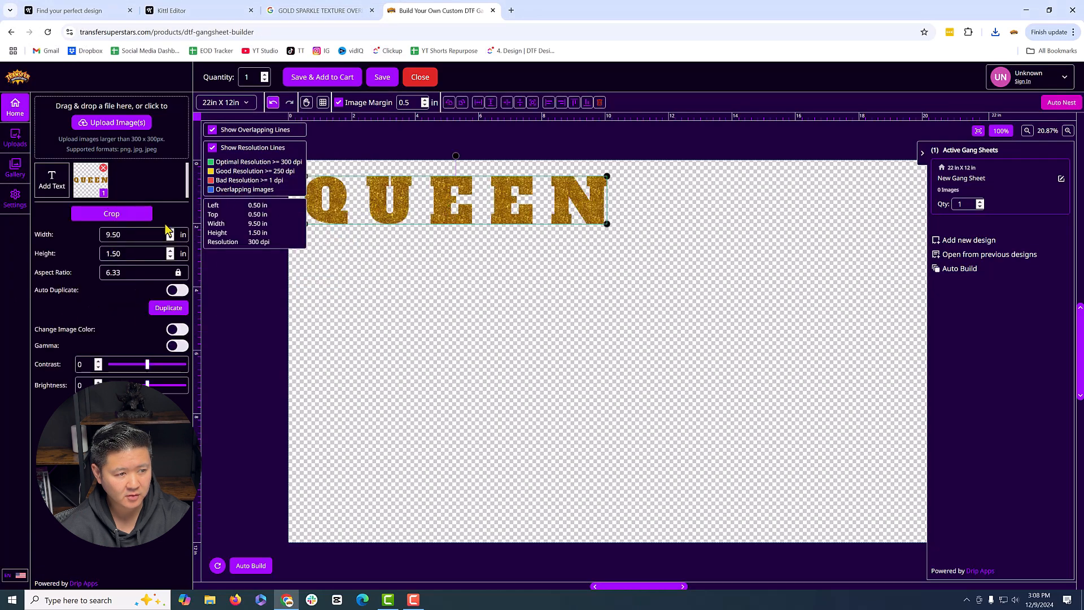
Move the QUEEN design closer to the sheet's upper-left corner, about 0.29 in from the left edge and 0.13 in from the top.
left_click_drag(490, 184, 483, 173)
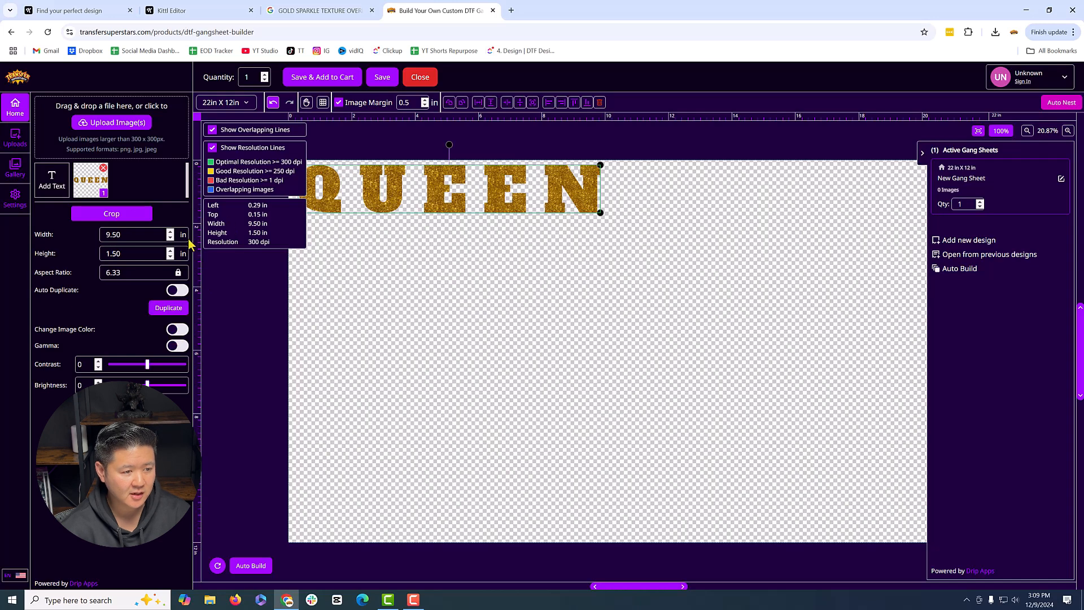
left_click(576, 215)
left_click(556, 200)
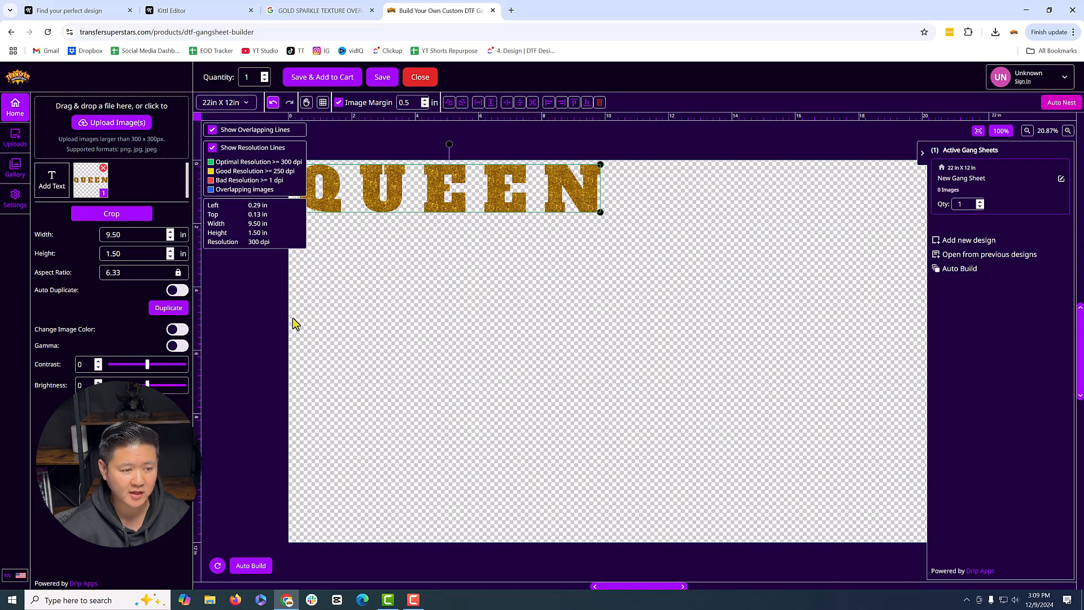
Duplicate the QUEEN design eleven times to fill the sheet with two columns of six, and clear the selection.
left_click(181, 310)
left_click(181, 309)
left_click(180, 309)
left_click(181, 309)
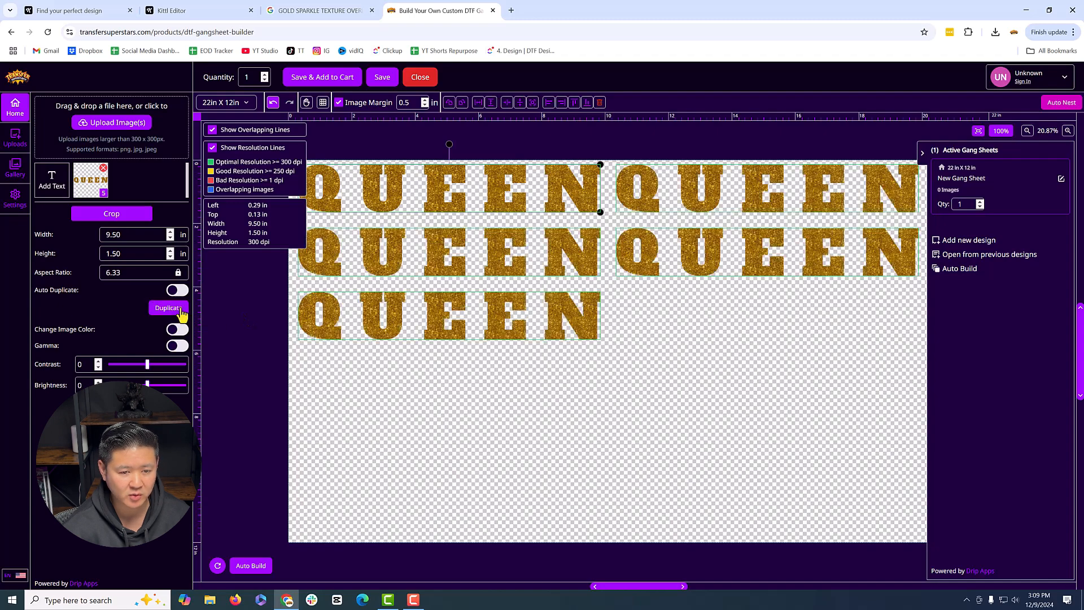
left_click(181, 309)
left_click(180, 309)
left_click(181, 310)
left_click(180, 309)
left_click(181, 309)
left_click(181, 309)
left_click(180, 310)
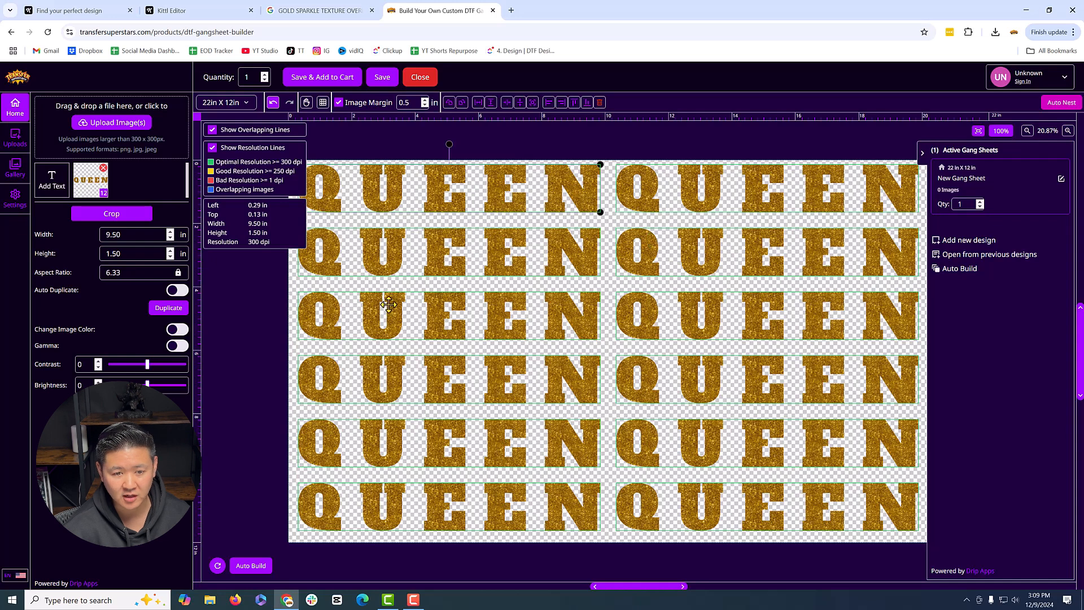
left_click(874, 155)
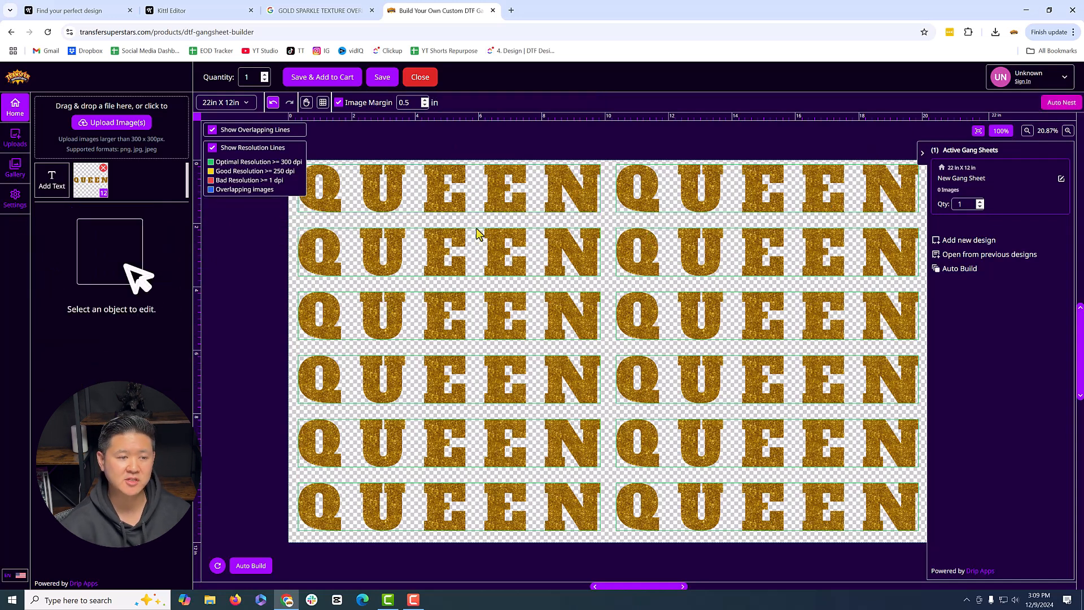
Review the save-and-add-to-cart confirmation for the gang sheet and close it without ordering.
left_click(324, 84)
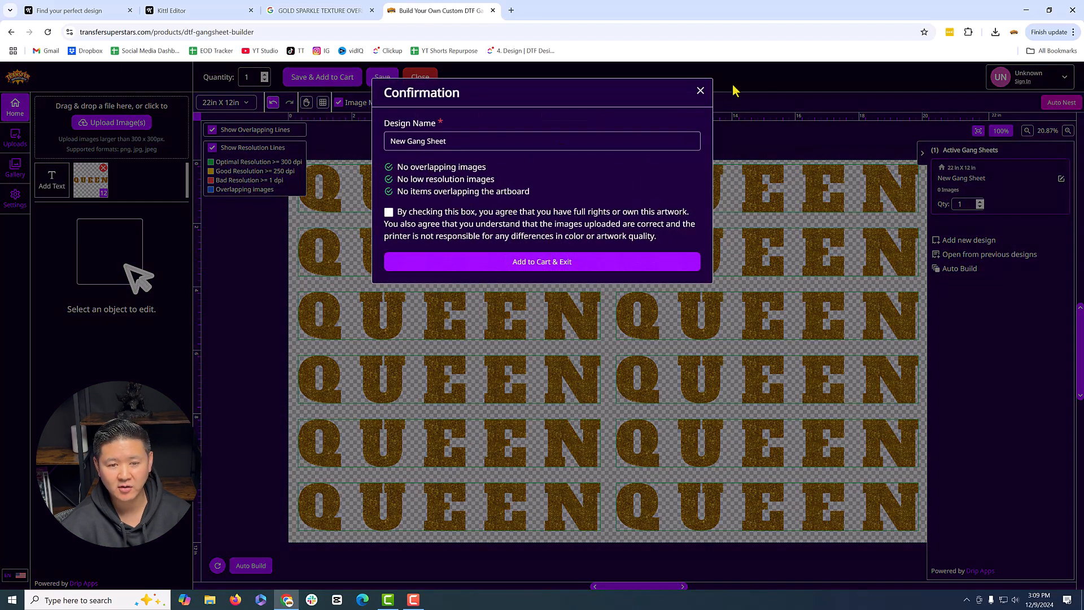
left_click(700, 92)
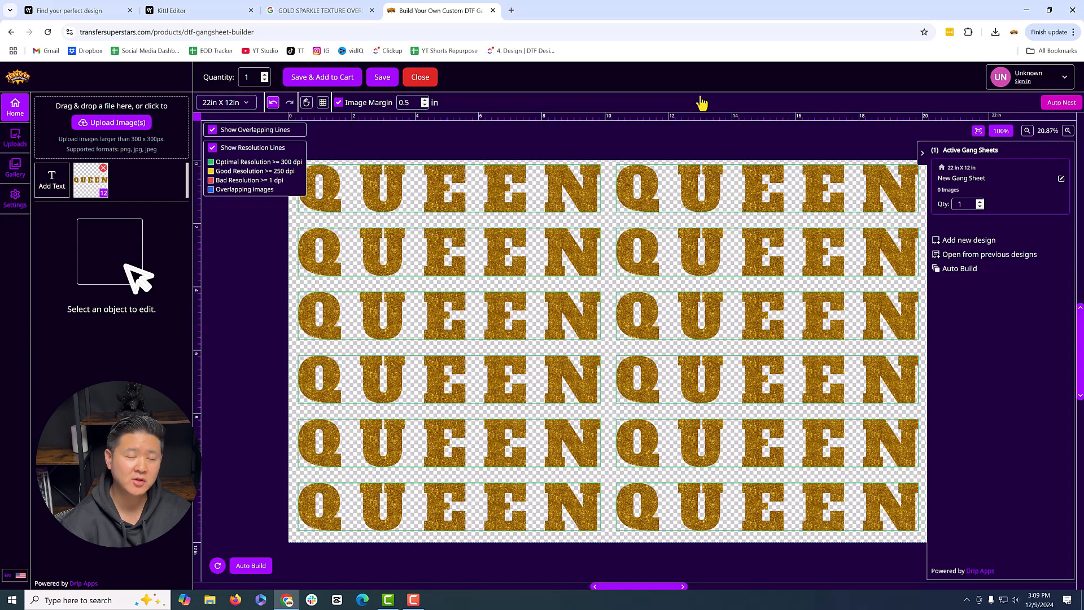